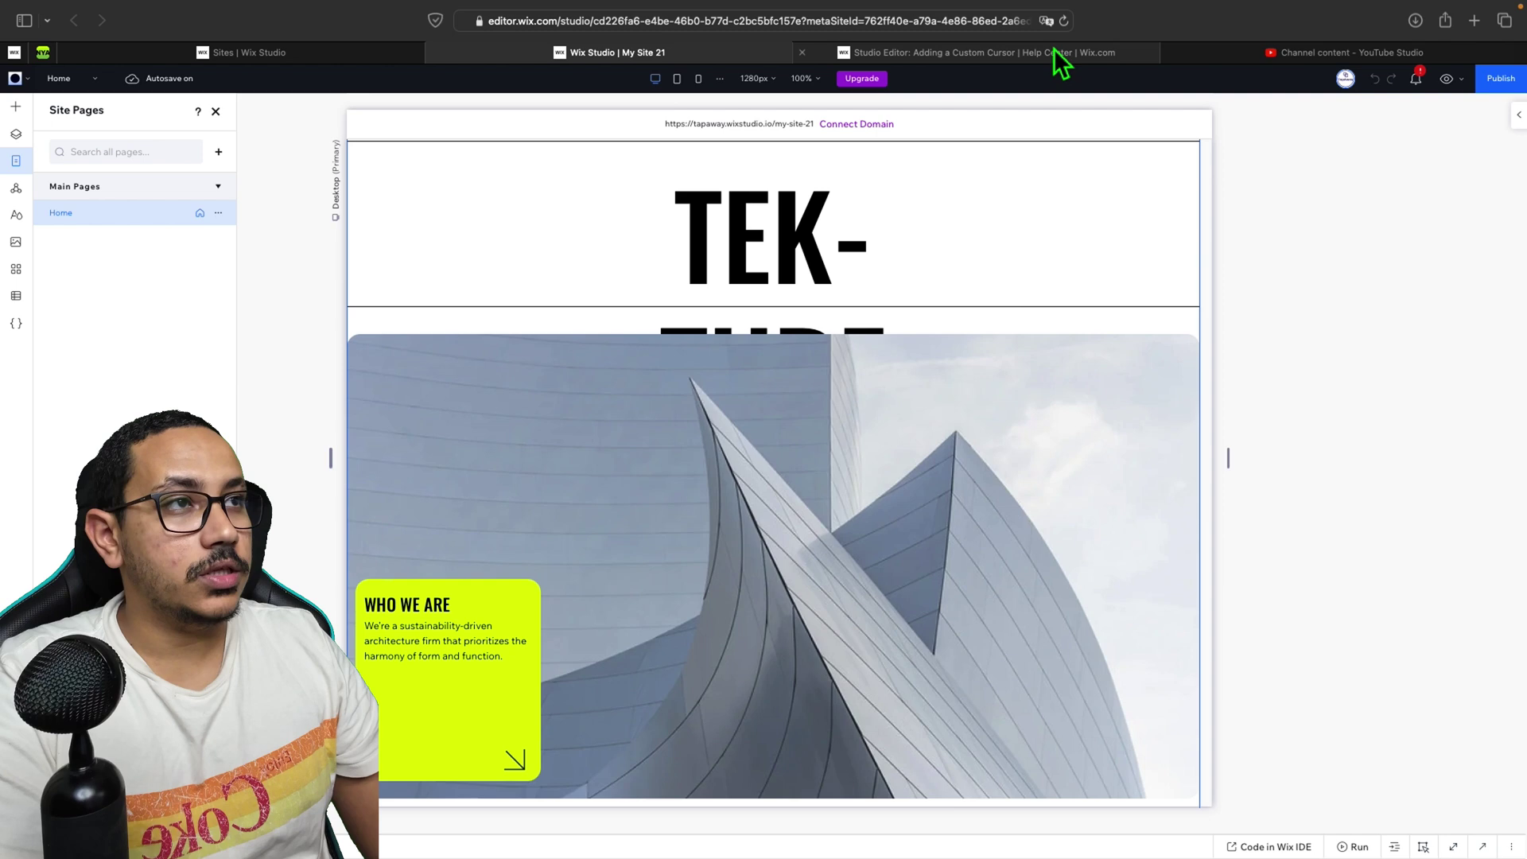
# Go back to the Wix editor and expand the Cursor section in Home's Page inspector
pyautogui.click(1325, 52)
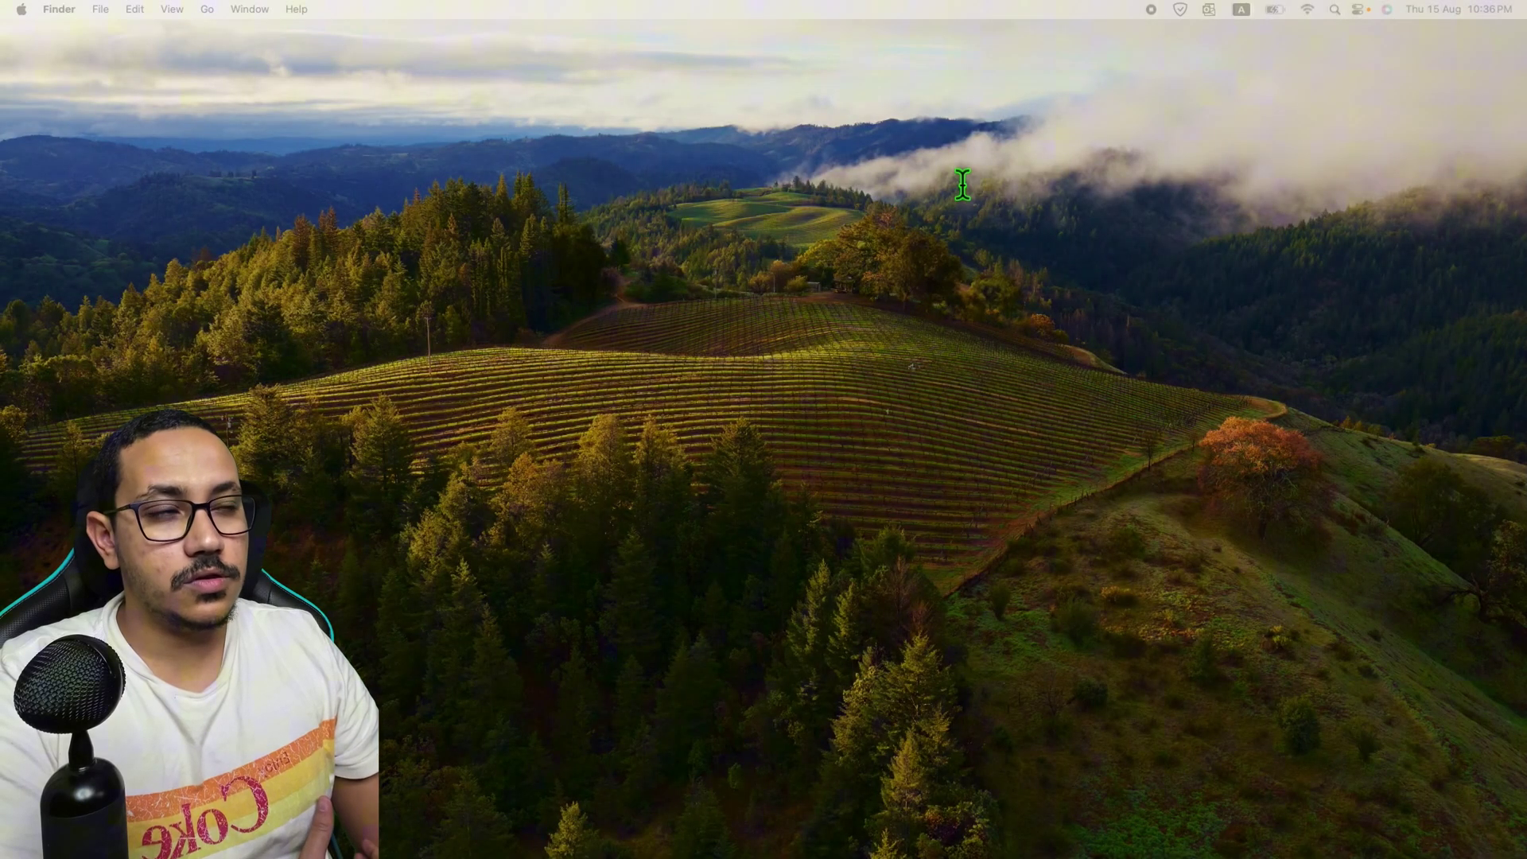
pyautogui.hotkey('ctrl', 'Right')
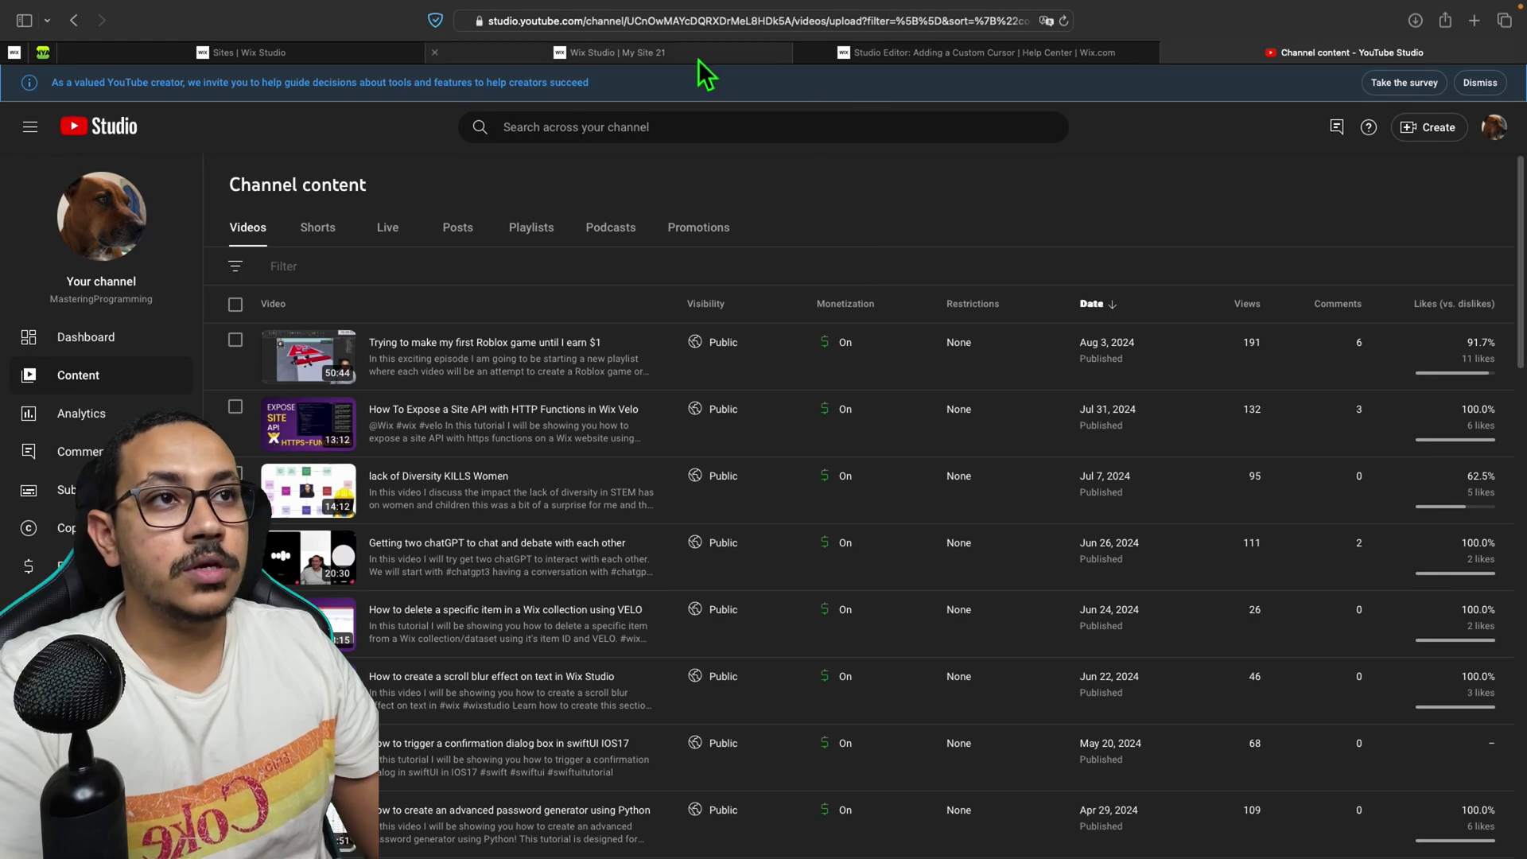
pyautogui.click(698, 53)
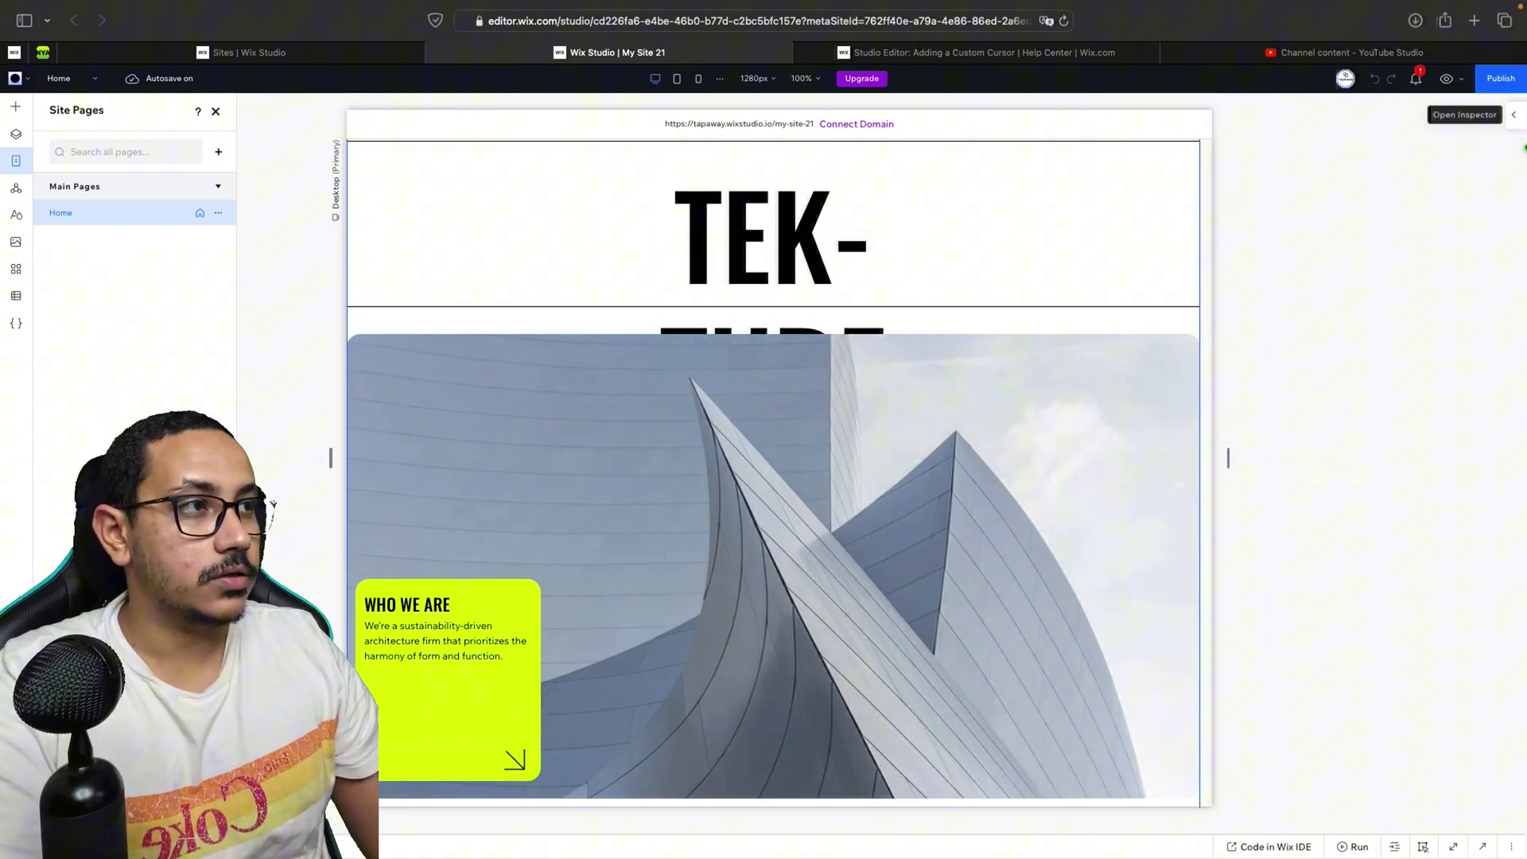
pyautogui.click(1514, 115)
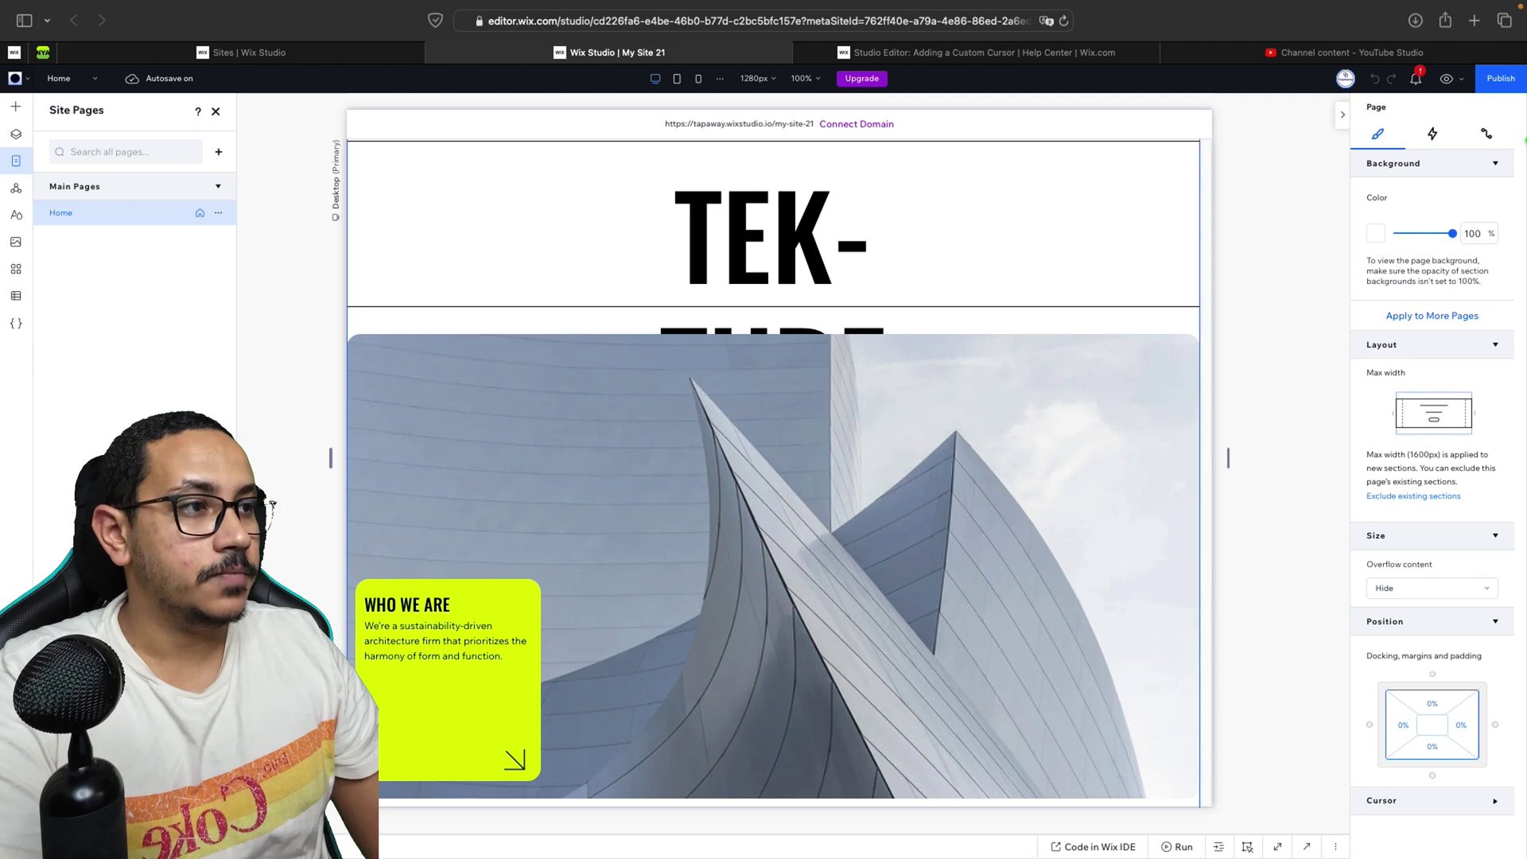
pyautogui.click(1438, 803)
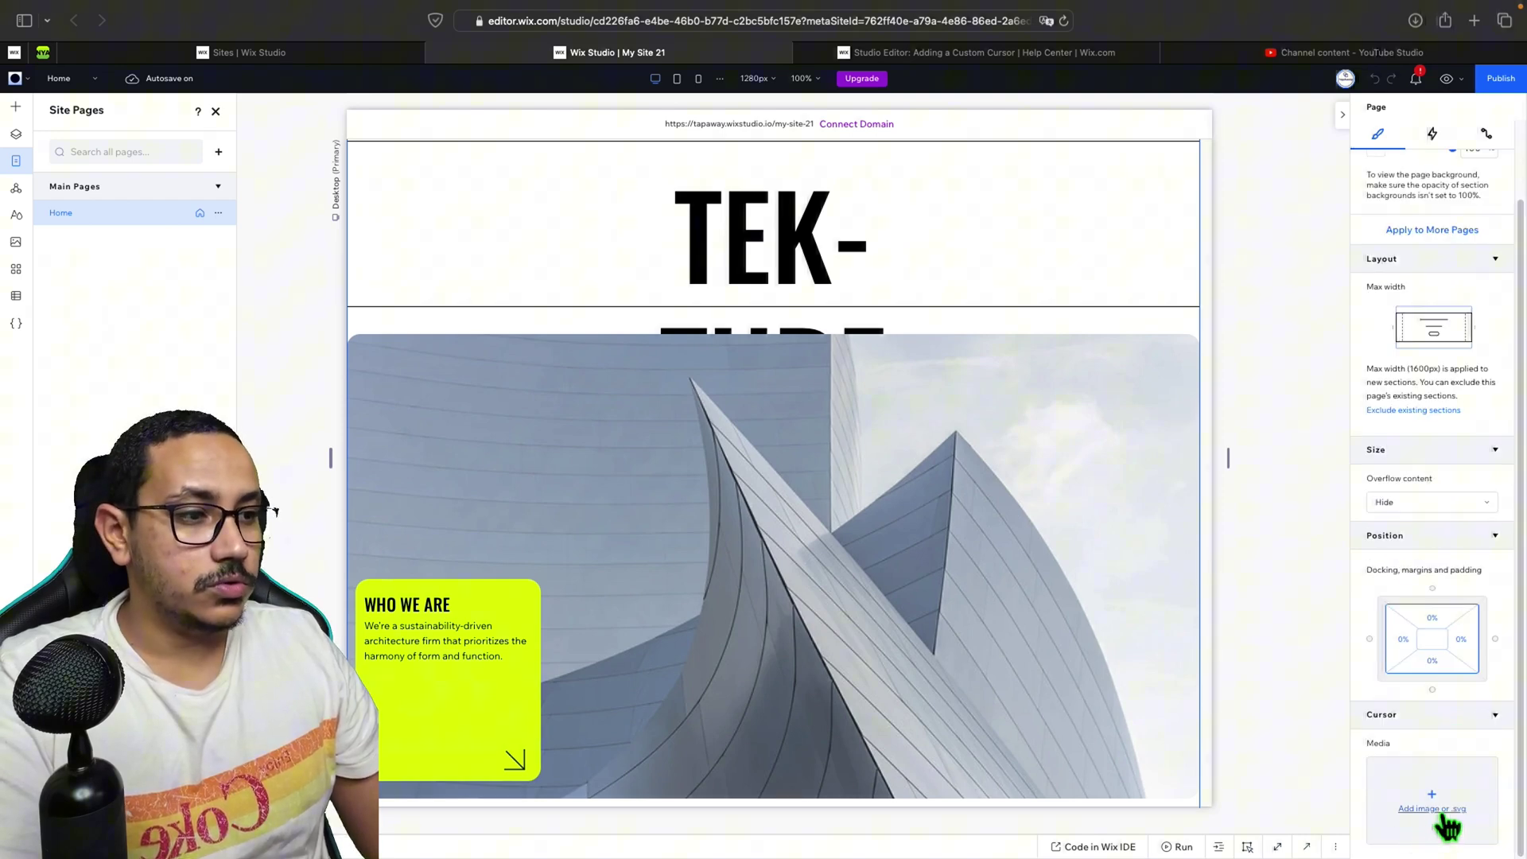
# Add the red Palm vector art from Media from Wix as Home's cursor at 32 px
pyautogui.click(1432, 808)
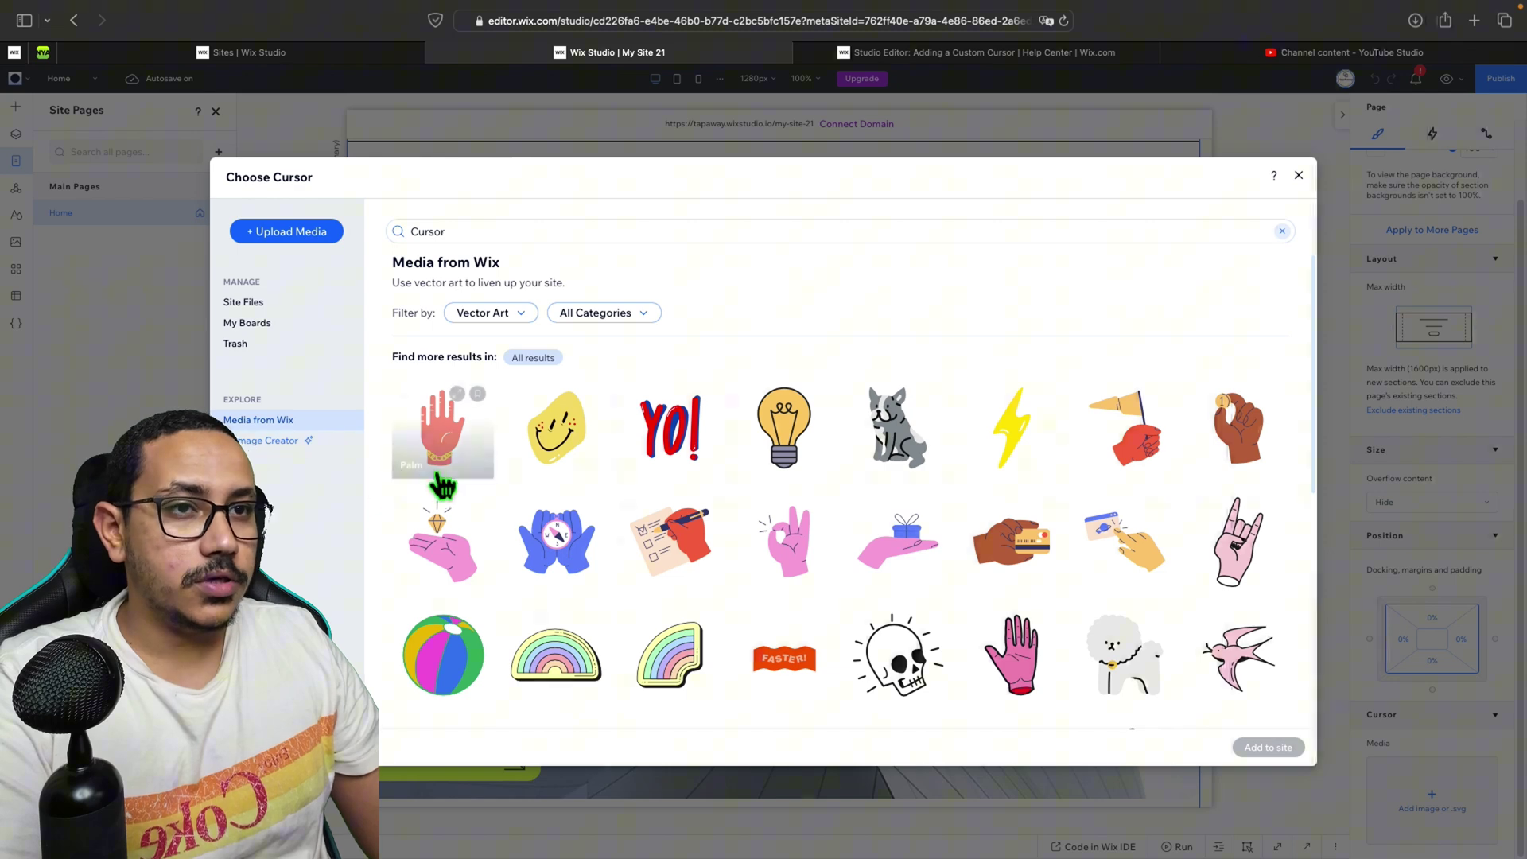
pyautogui.click(474, 457)
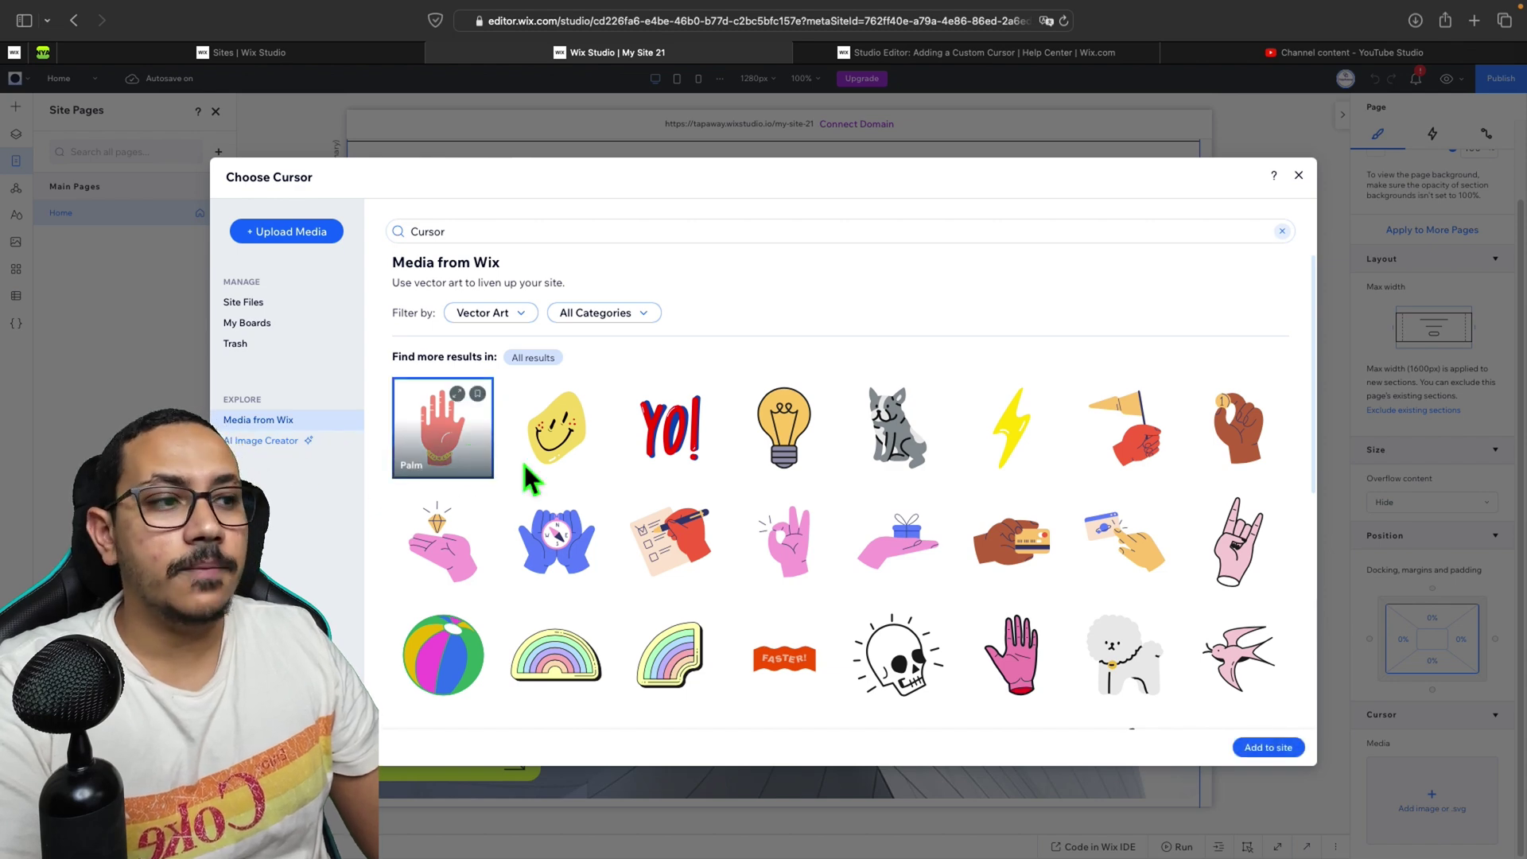
pyautogui.click(1301, 754)
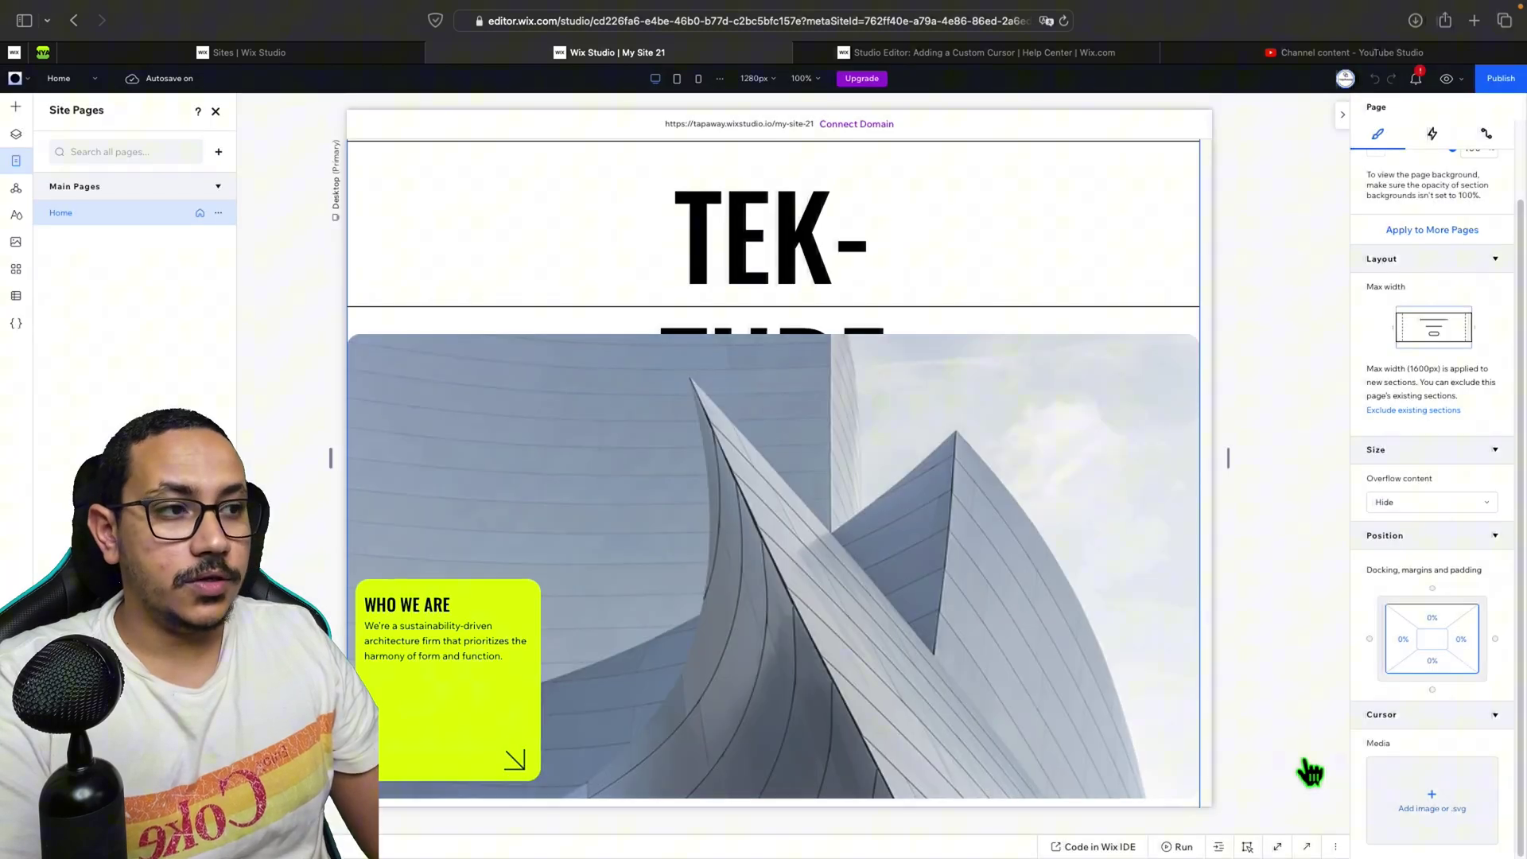
pyautogui.scroll(-2, 1477, 768)
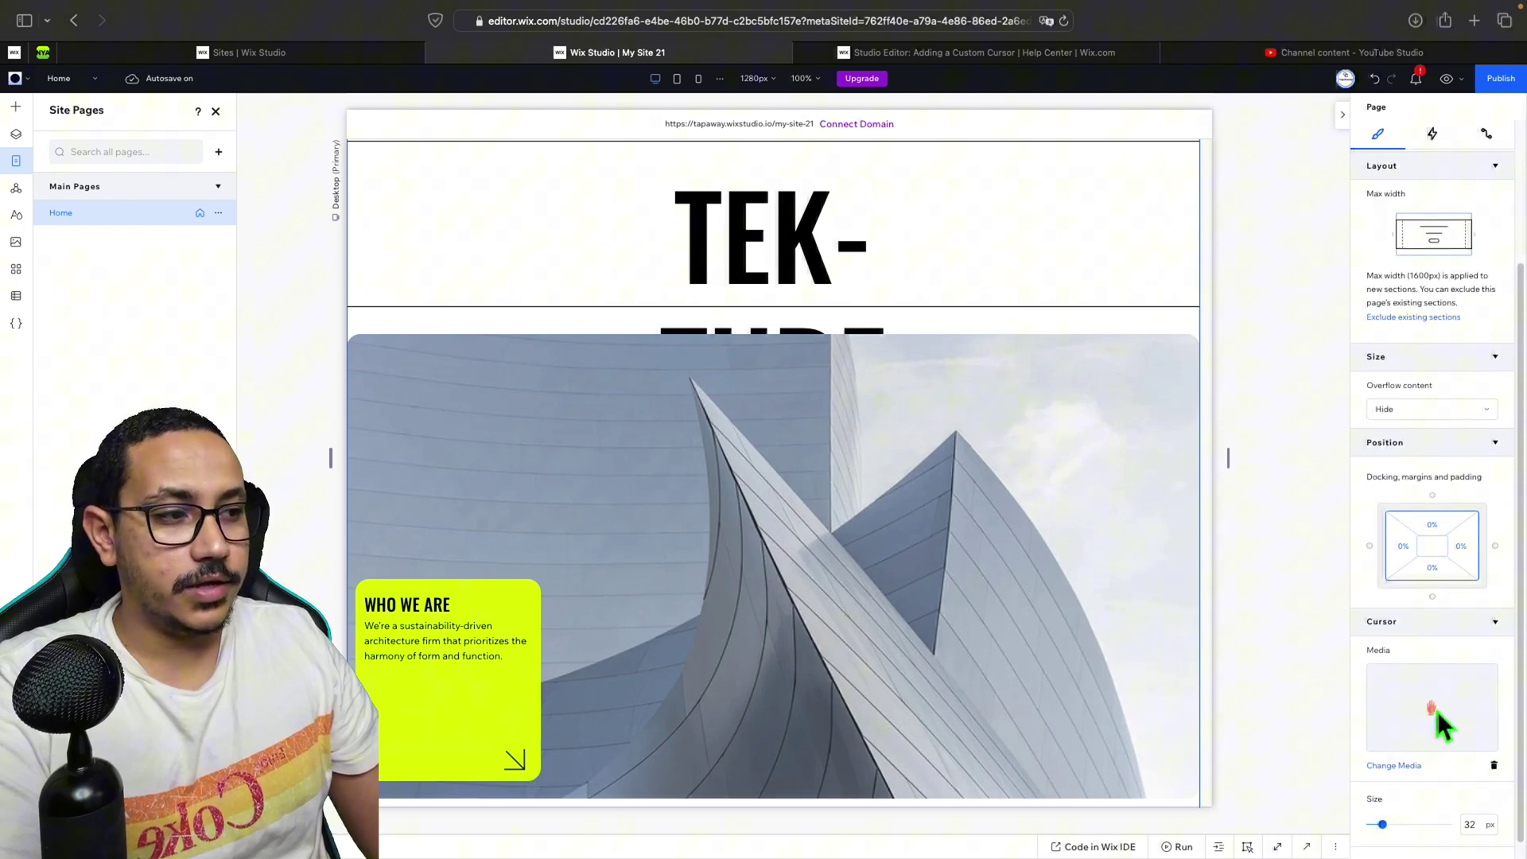
pyautogui.scroll(-1, 1435, 708)
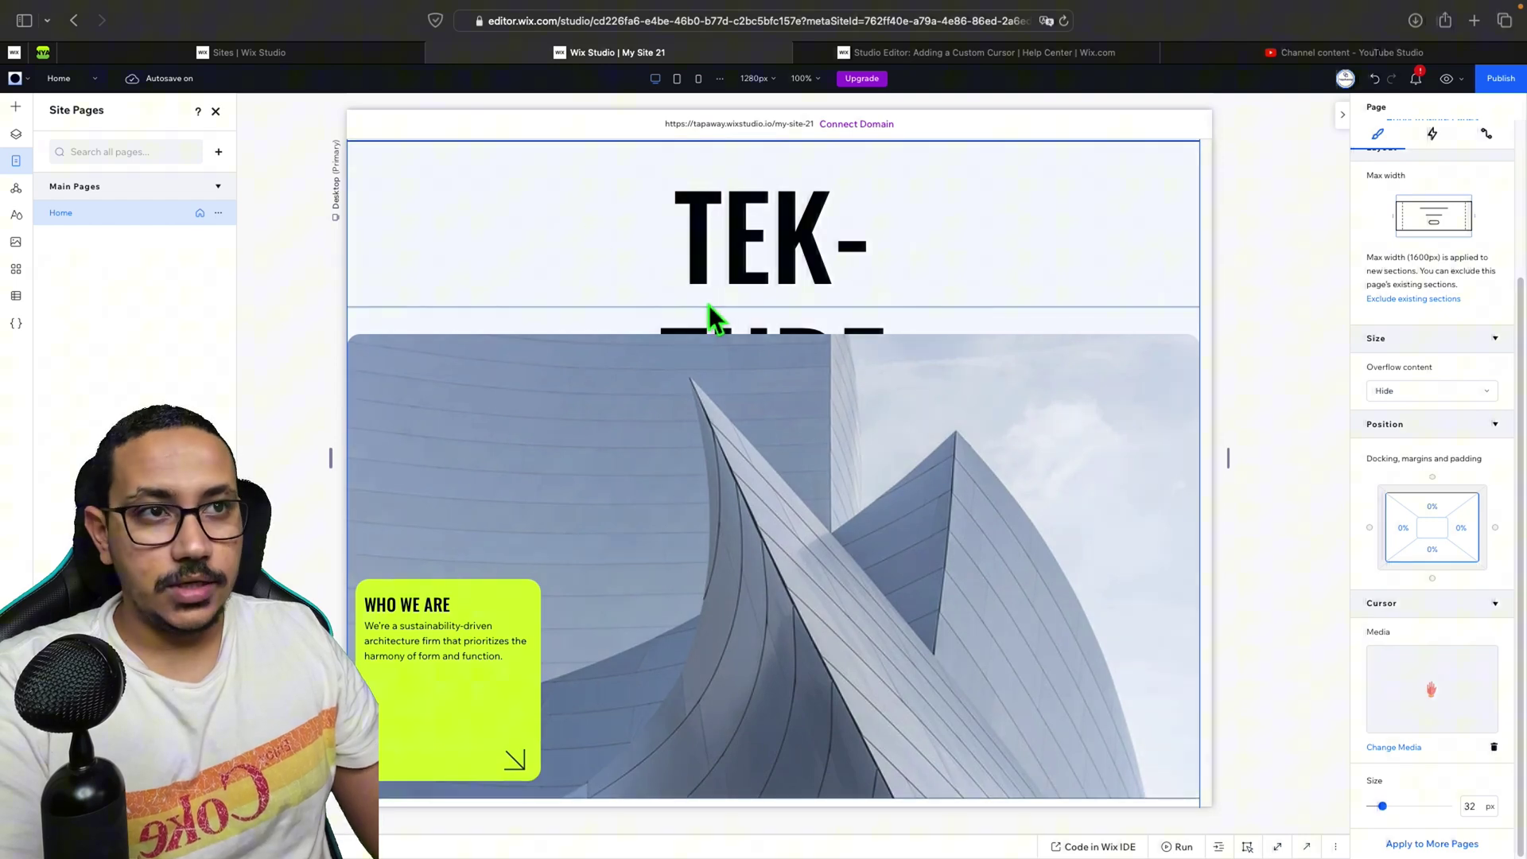
# Preview the TEK-TURE Home page and scroll through its sections to test the red hand cursor
pyautogui.click(1460, 97)
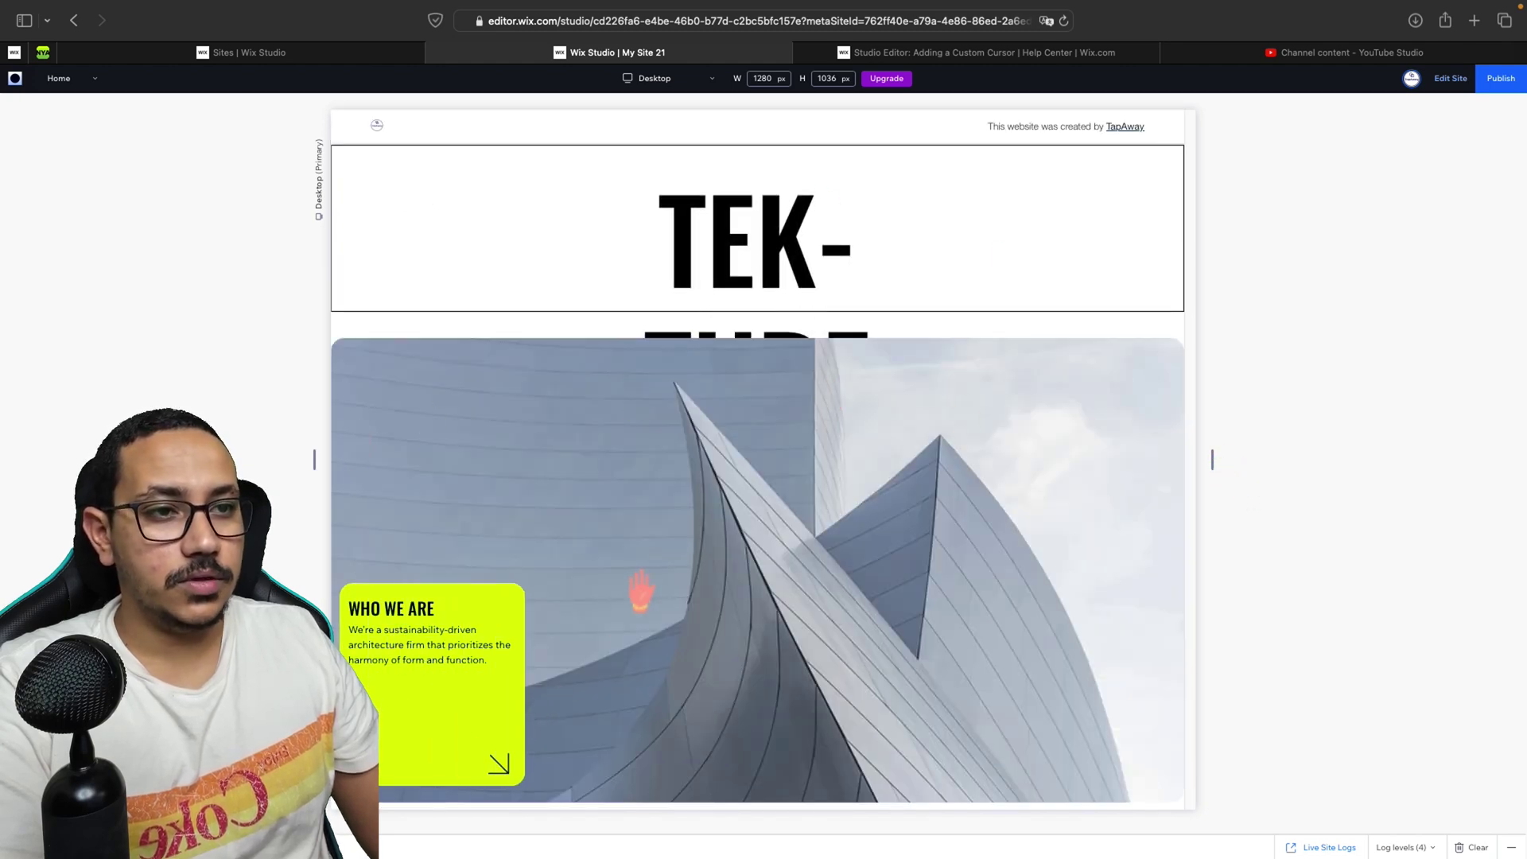
pyautogui.moveTo(643, 587); pyautogui.dragTo(681, 579)
pyautogui.scroll(-5, 722, 700)
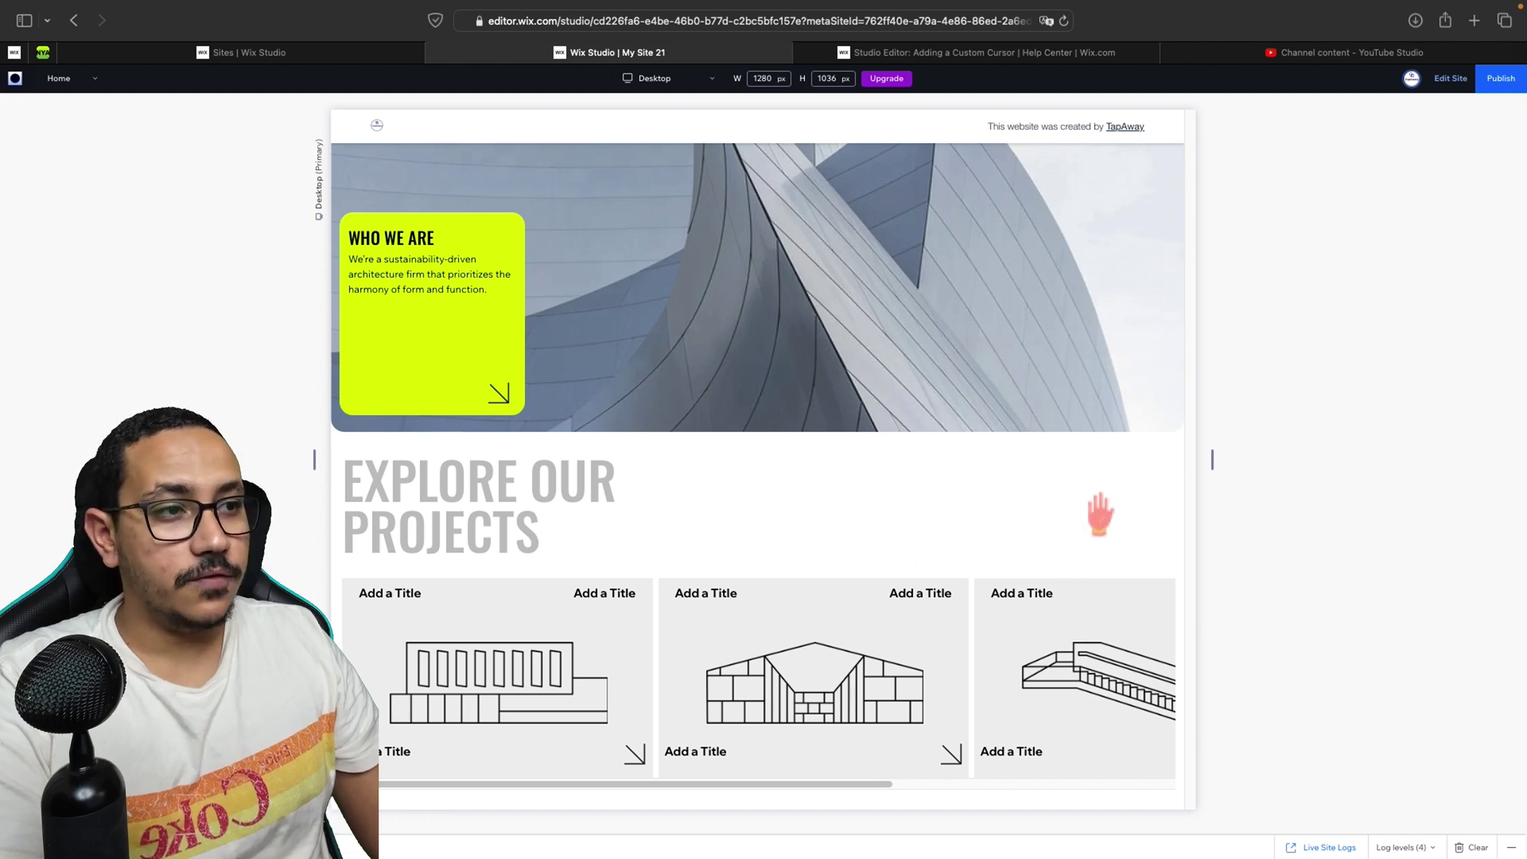
pyautogui.moveTo(873, 528); pyautogui.dragTo(1091, 699)
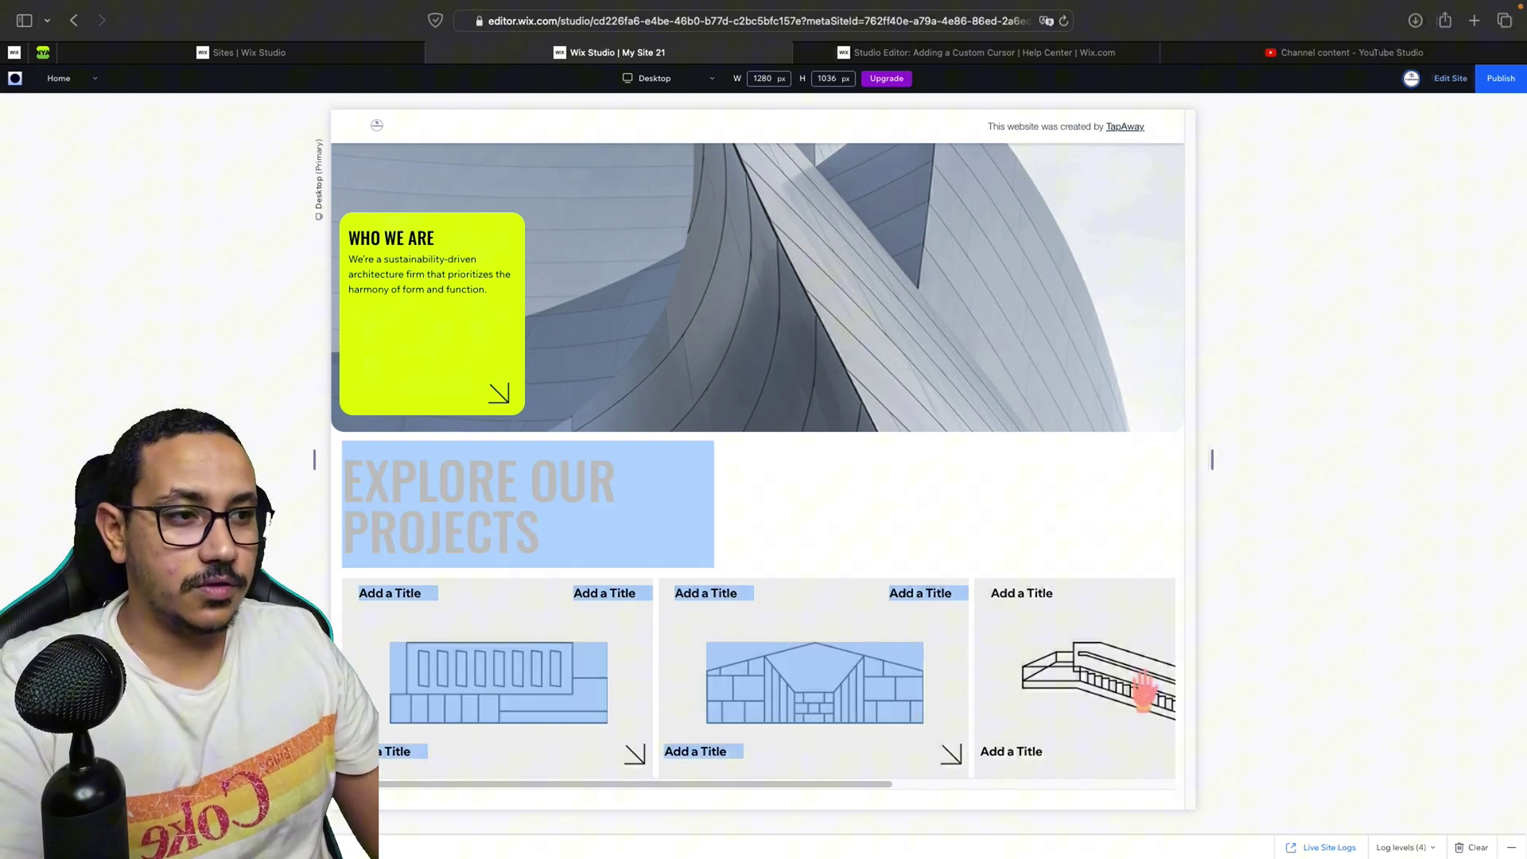
pyautogui.scroll(-2, 1124, 682)
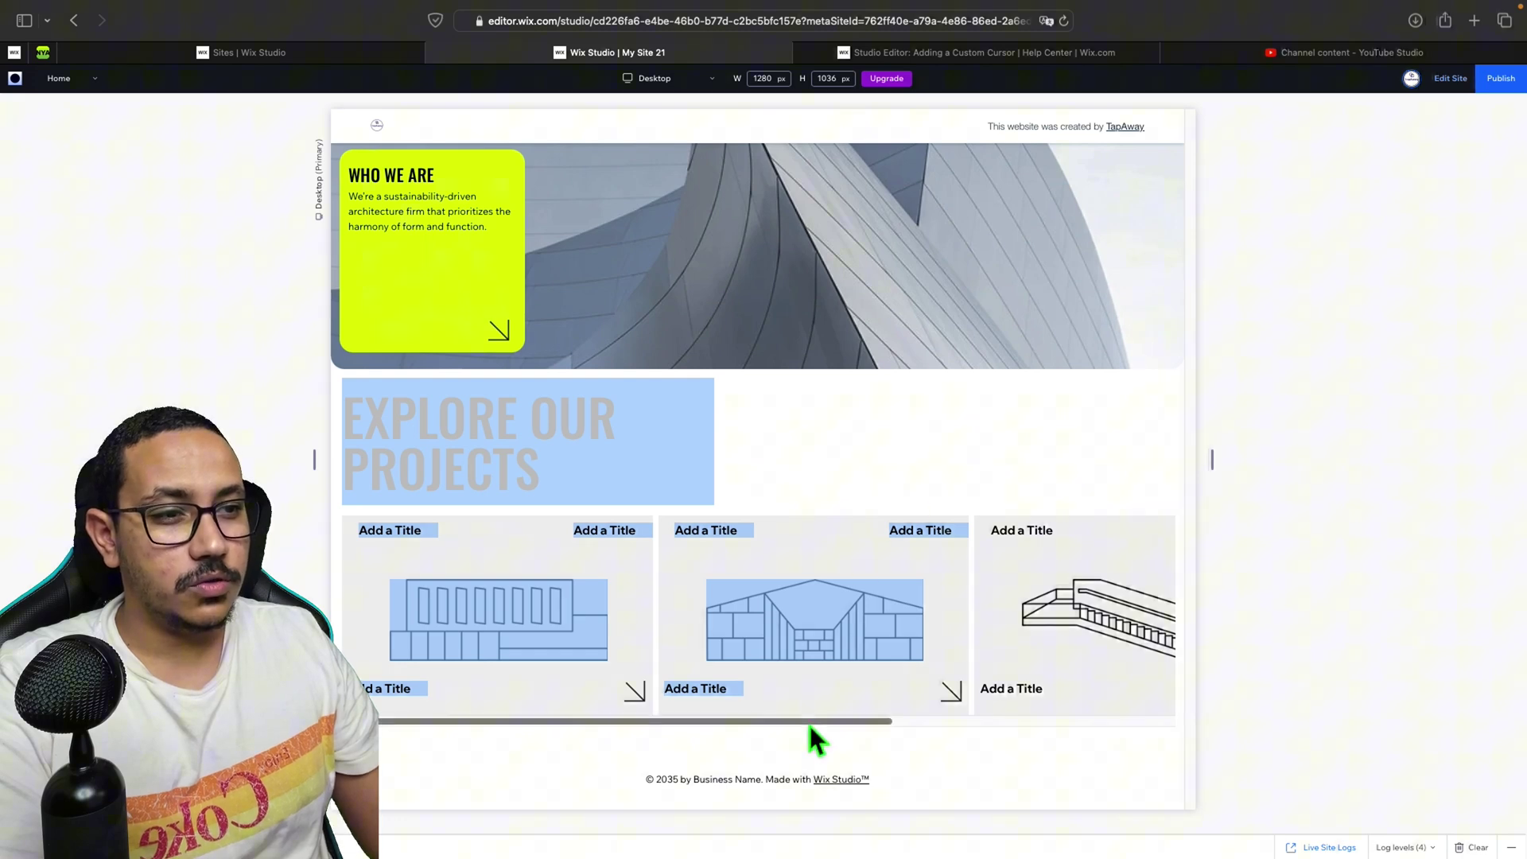
pyautogui.moveTo(810, 725); pyautogui.dragTo(1163, 730)
pyautogui.scroll(6, 961, 340)
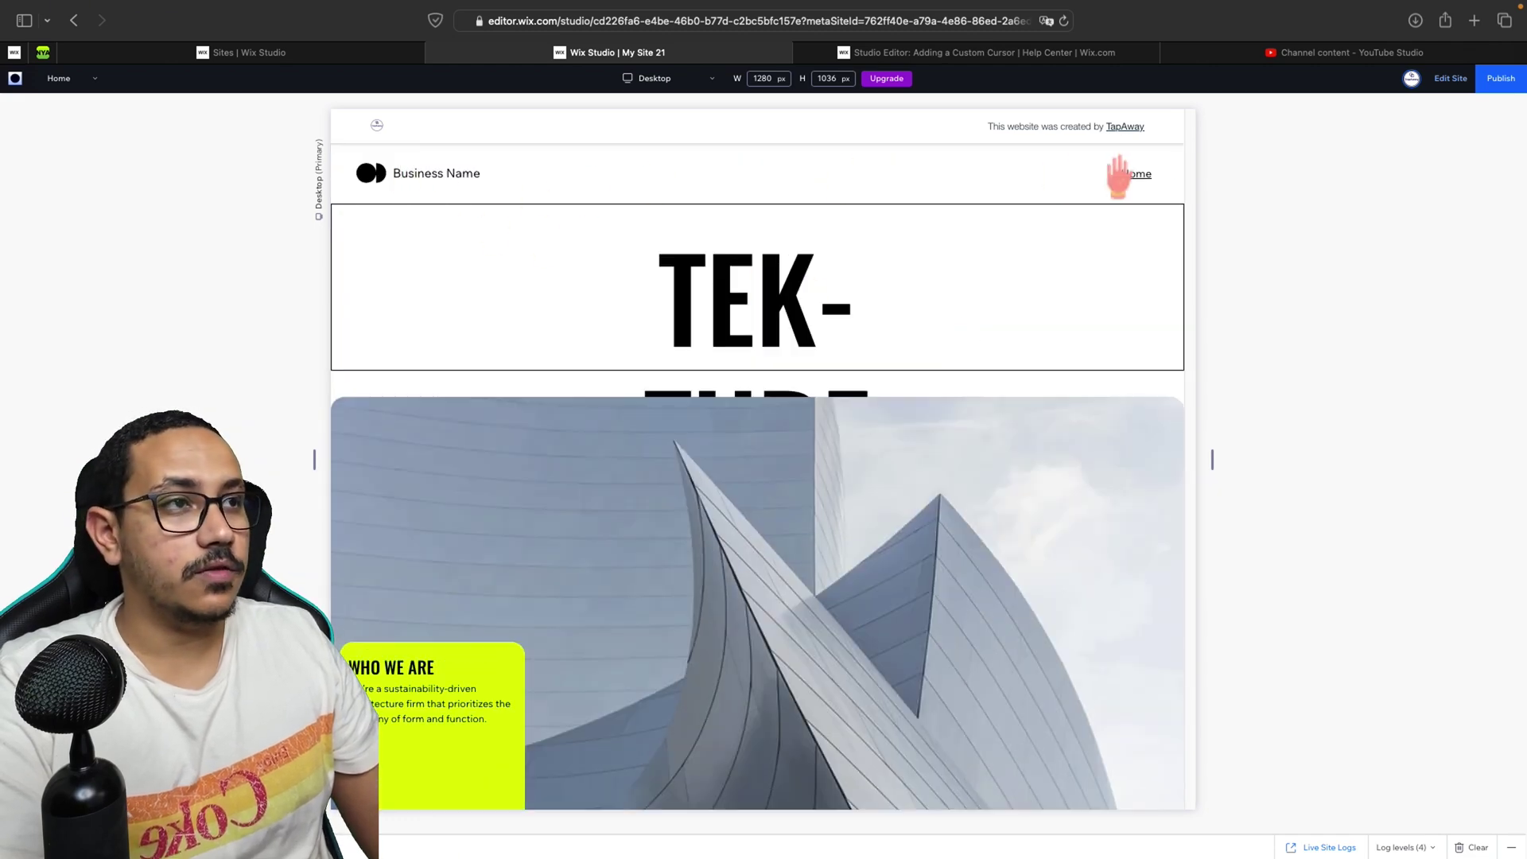
# Exit preview, dismiss the publish prompt, and add a blank page keeping the name New Page
pyautogui.click(1463, 100)
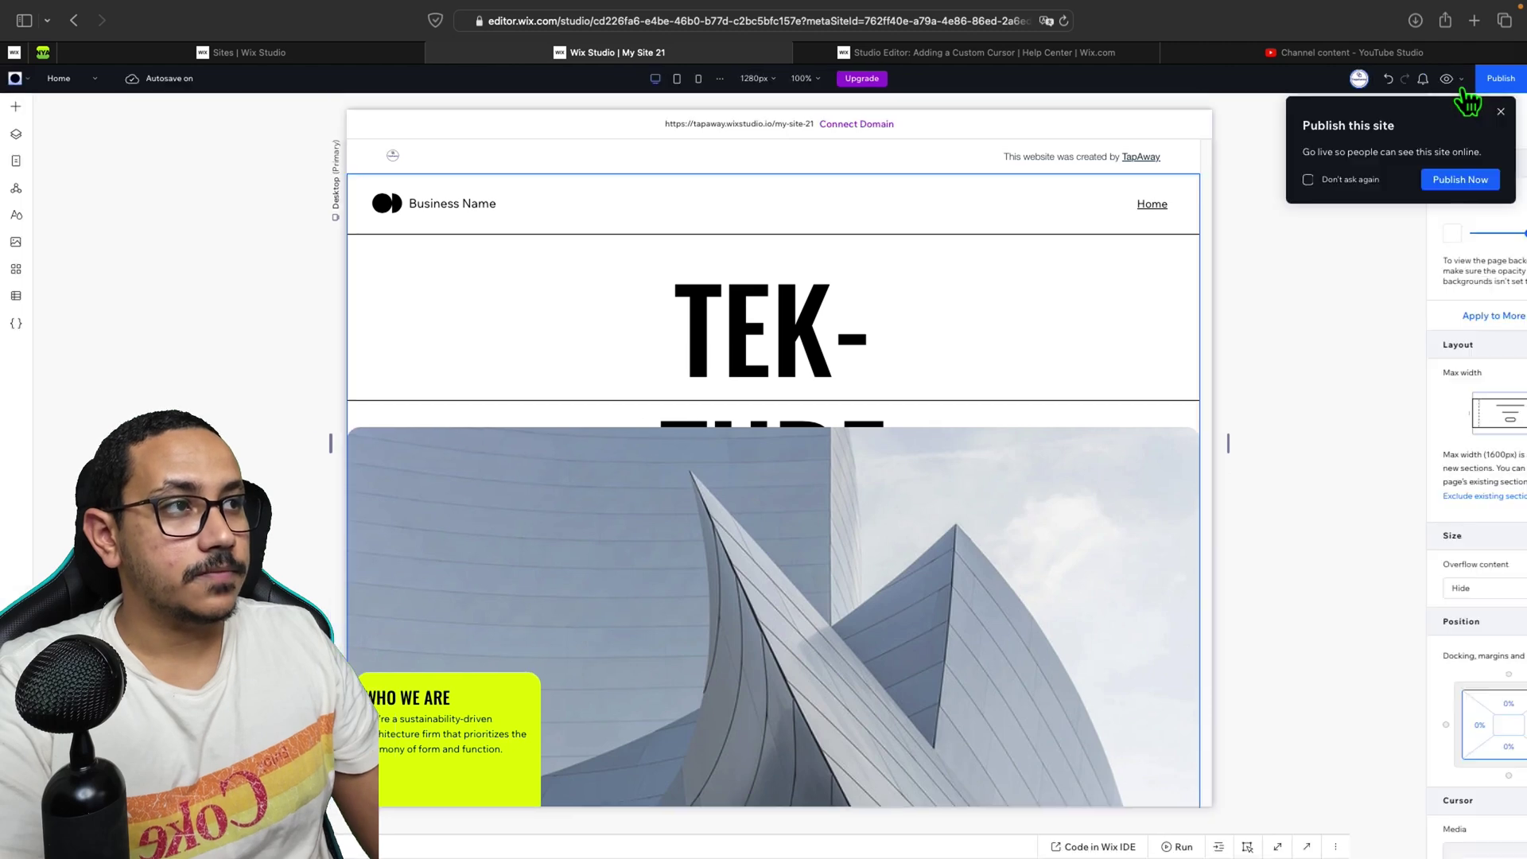
pyautogui.click(1503, 121)
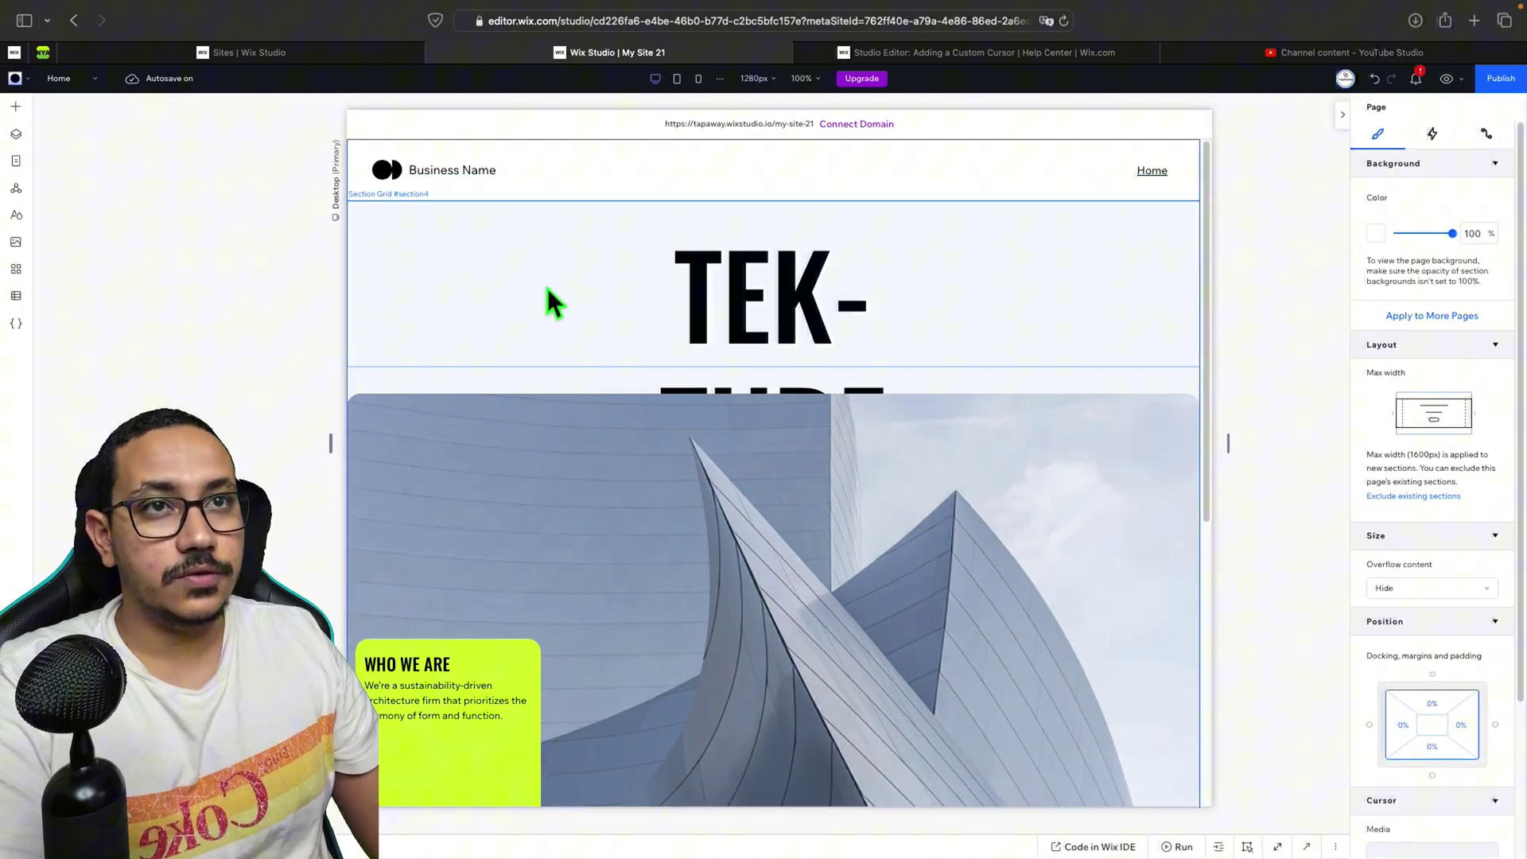
pyautogui.click(20, 167)
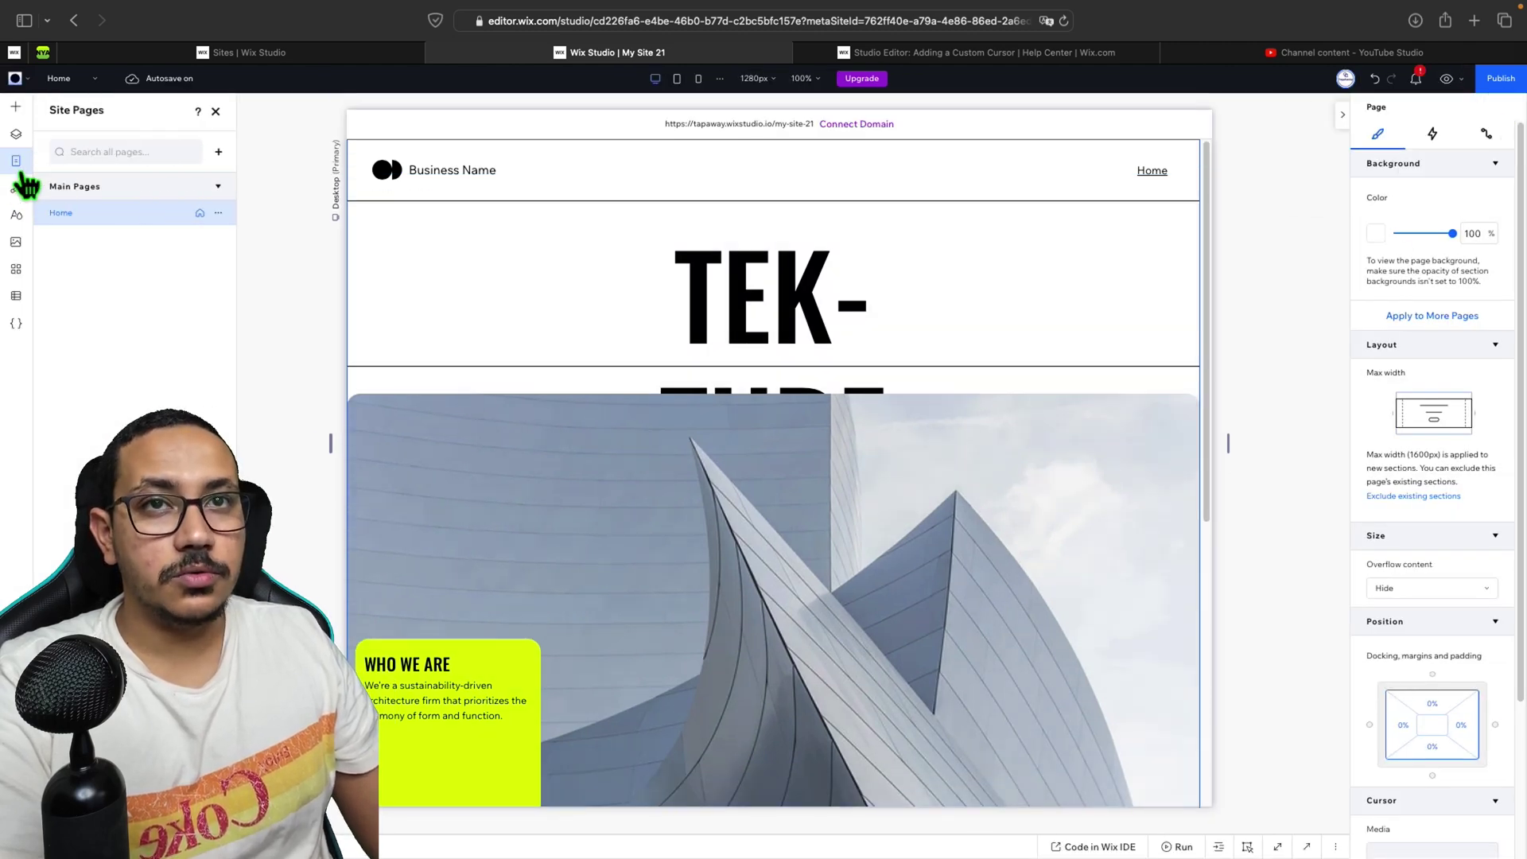
pyautogui.click(219, 152)
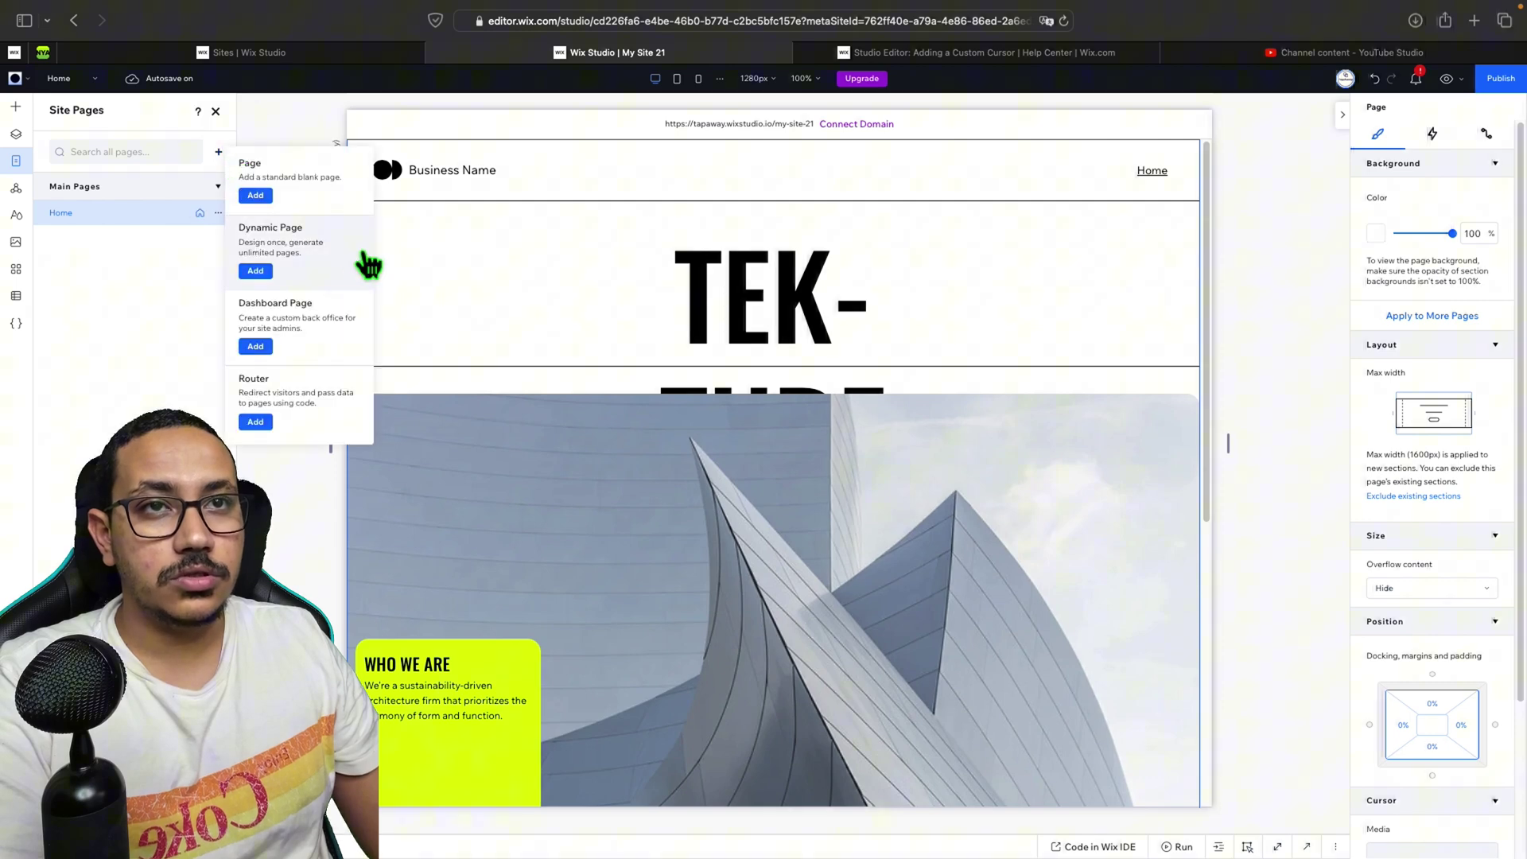
pyautogui.click(258, 197)
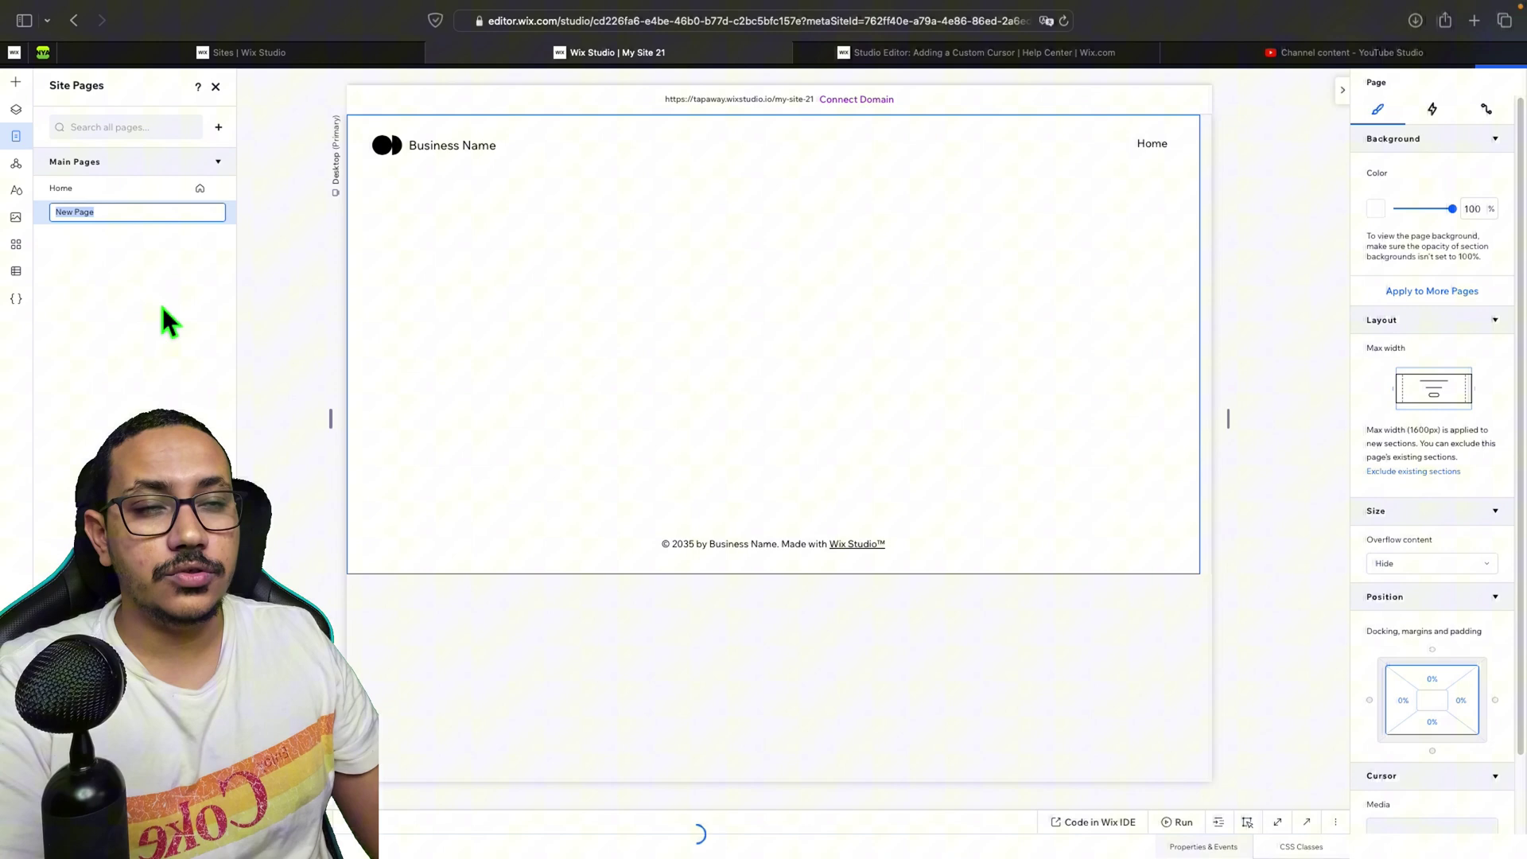
pyautogui.click(161, 305)
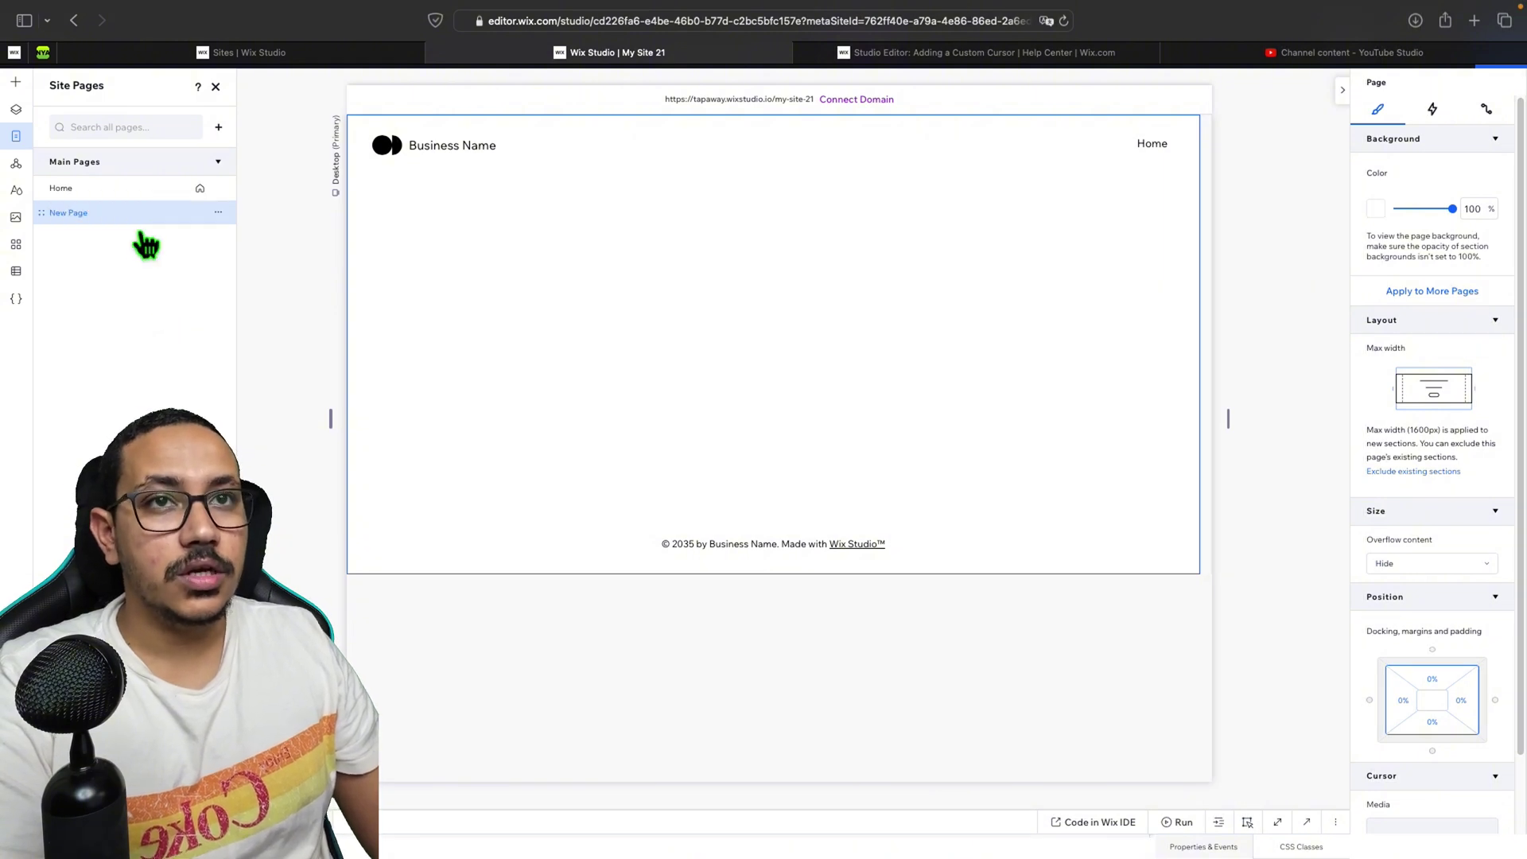
pyautogui.scroll(-2, 1469, 580)
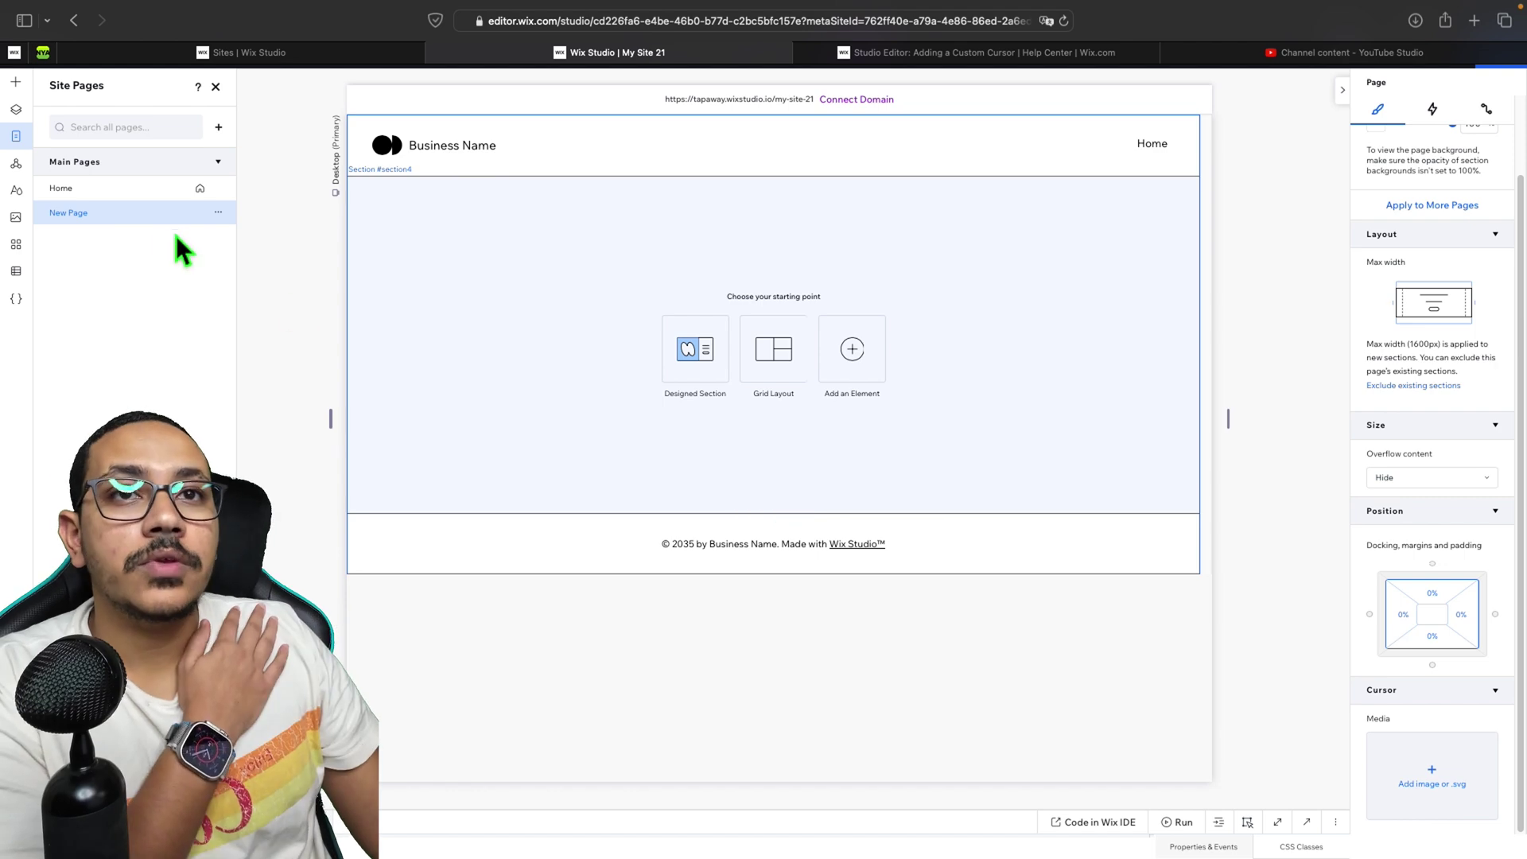
# Keep Home's palm cursor off New Page by leaving it unchecked, then switch to New Page
pyautogui.click(126, 189)
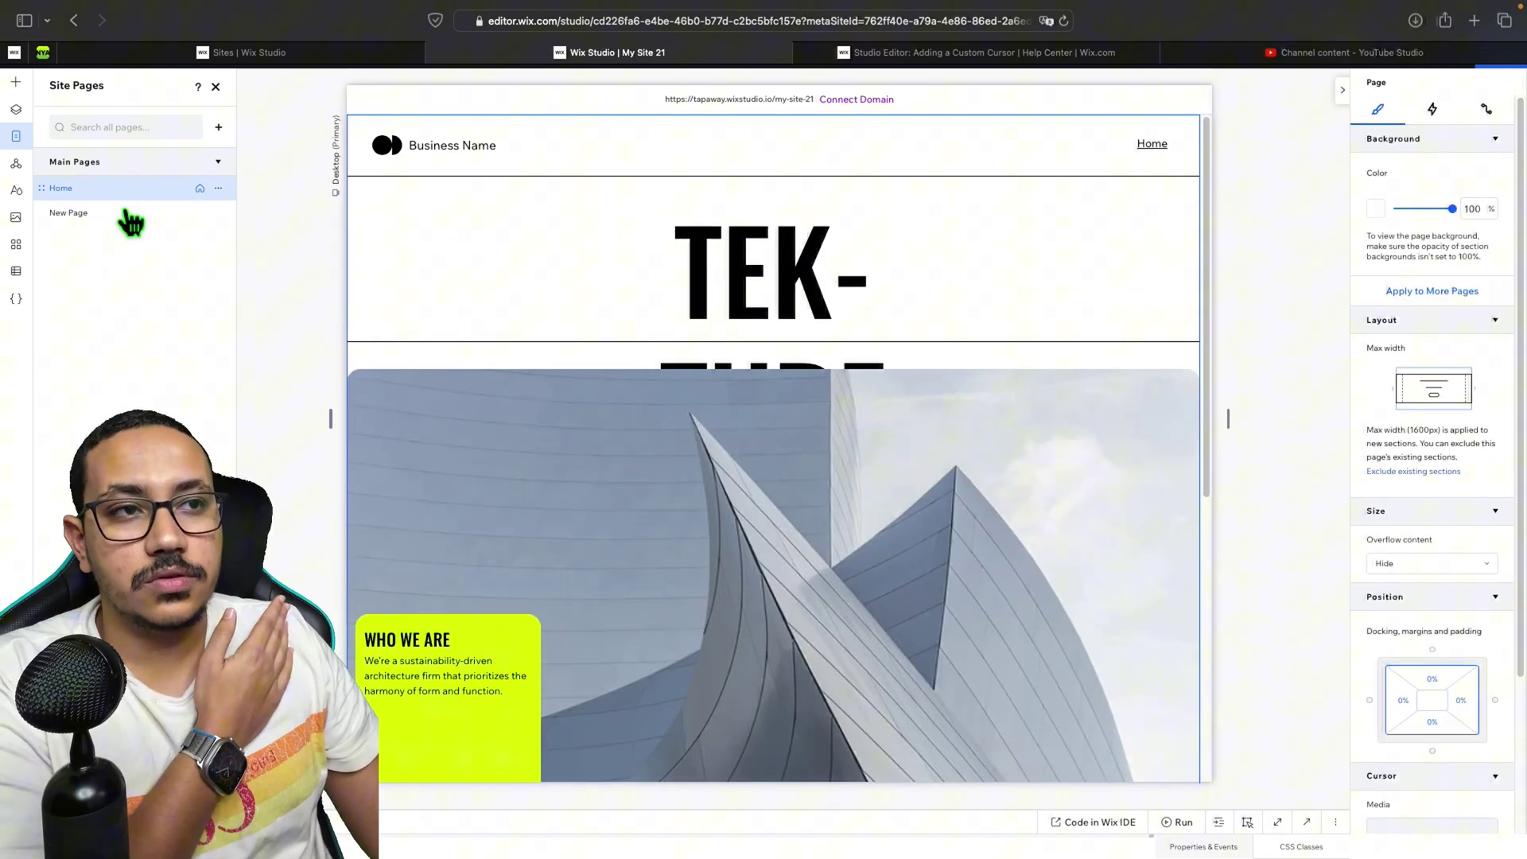
pyautogui.scroll(-5, 1445, 631)
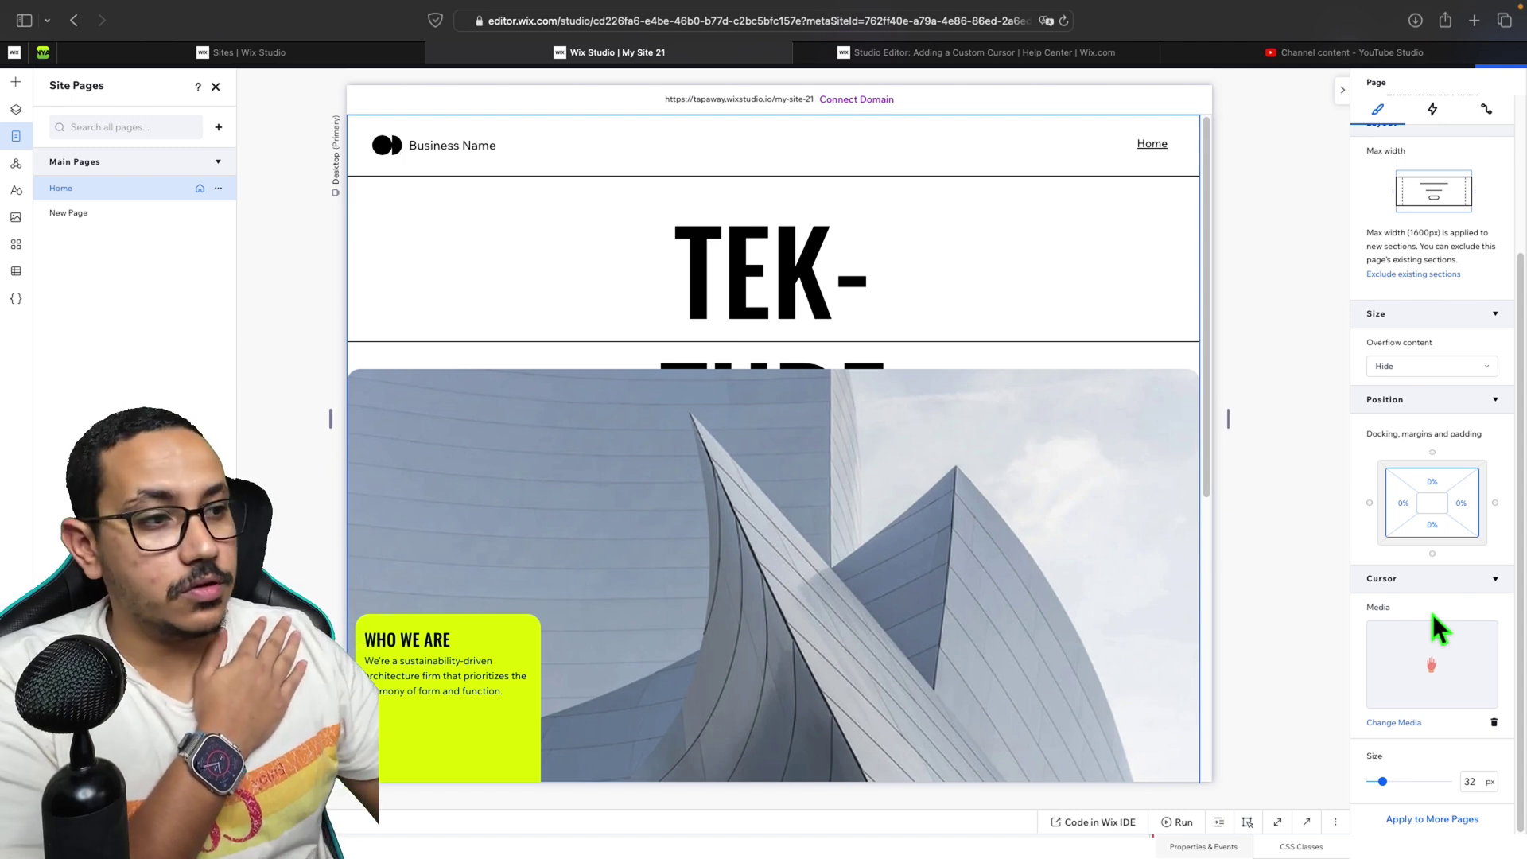
pyautogui.click(1432, 833)
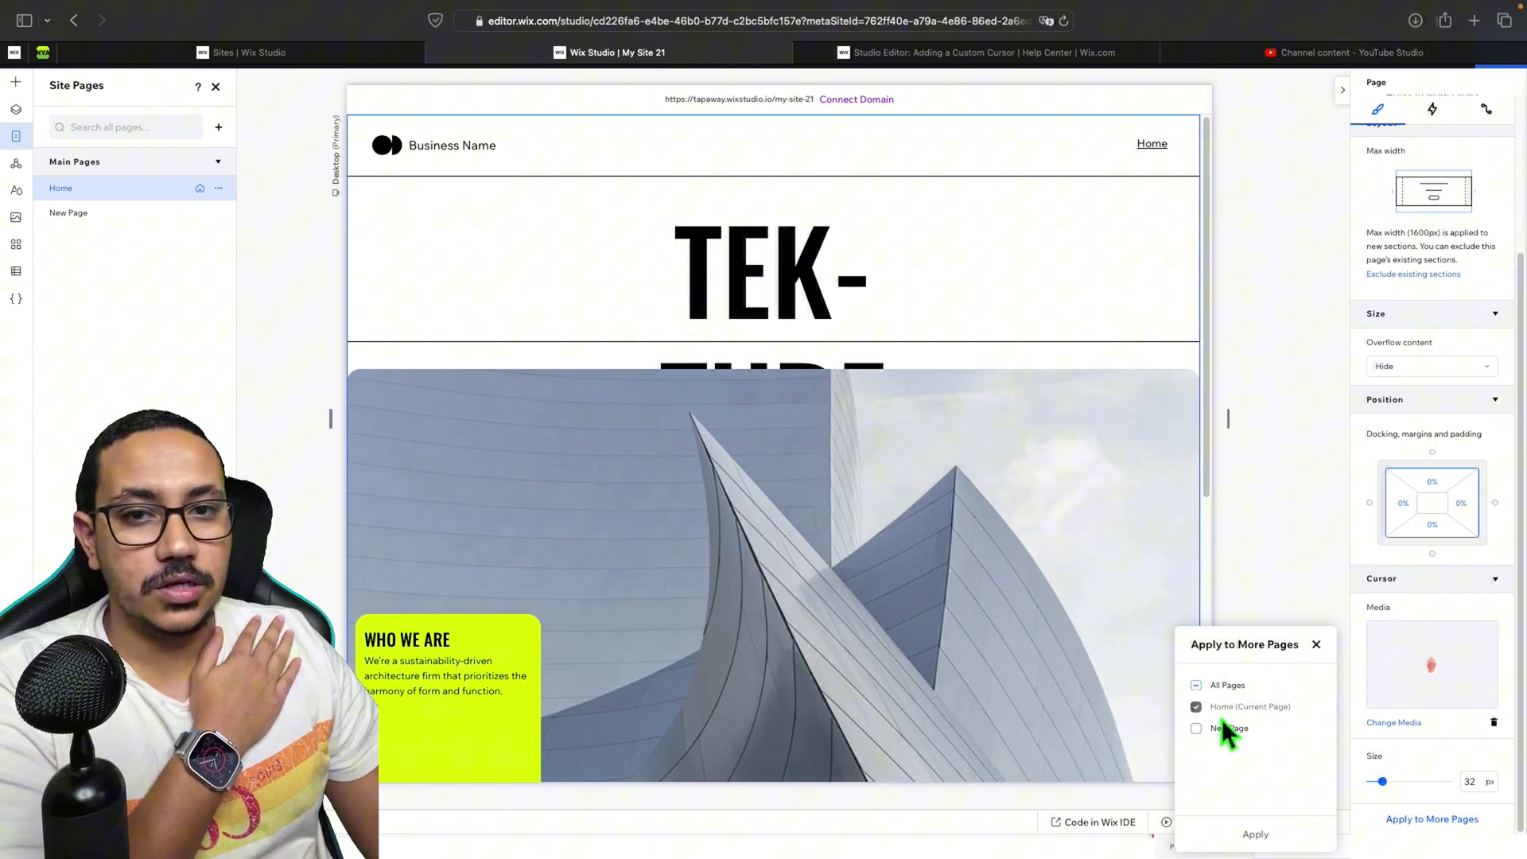
pyautogui.click(1339, 668)
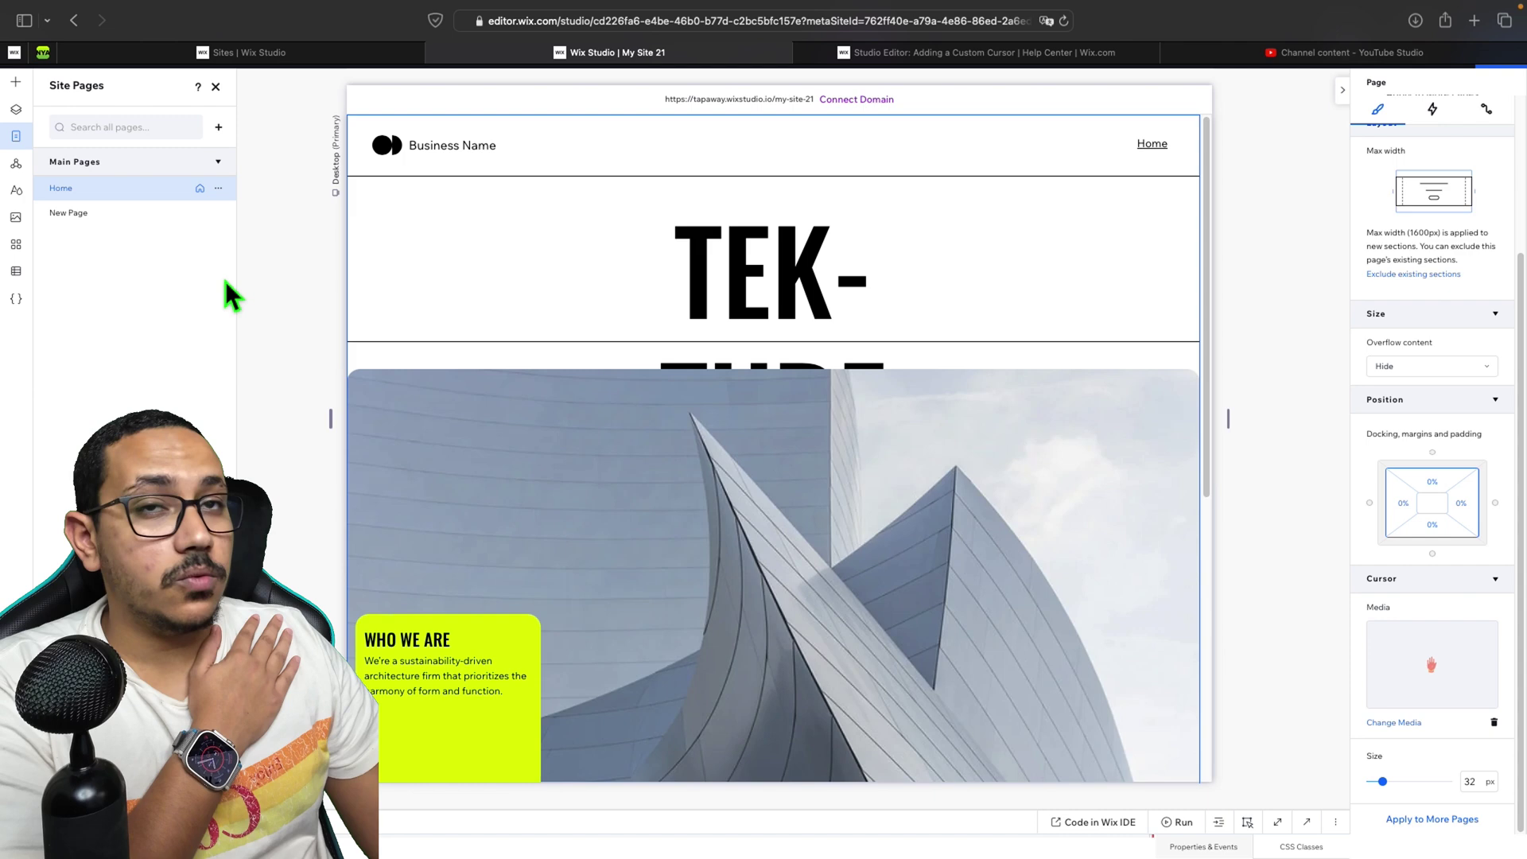
pyautogui.click(89, 223)
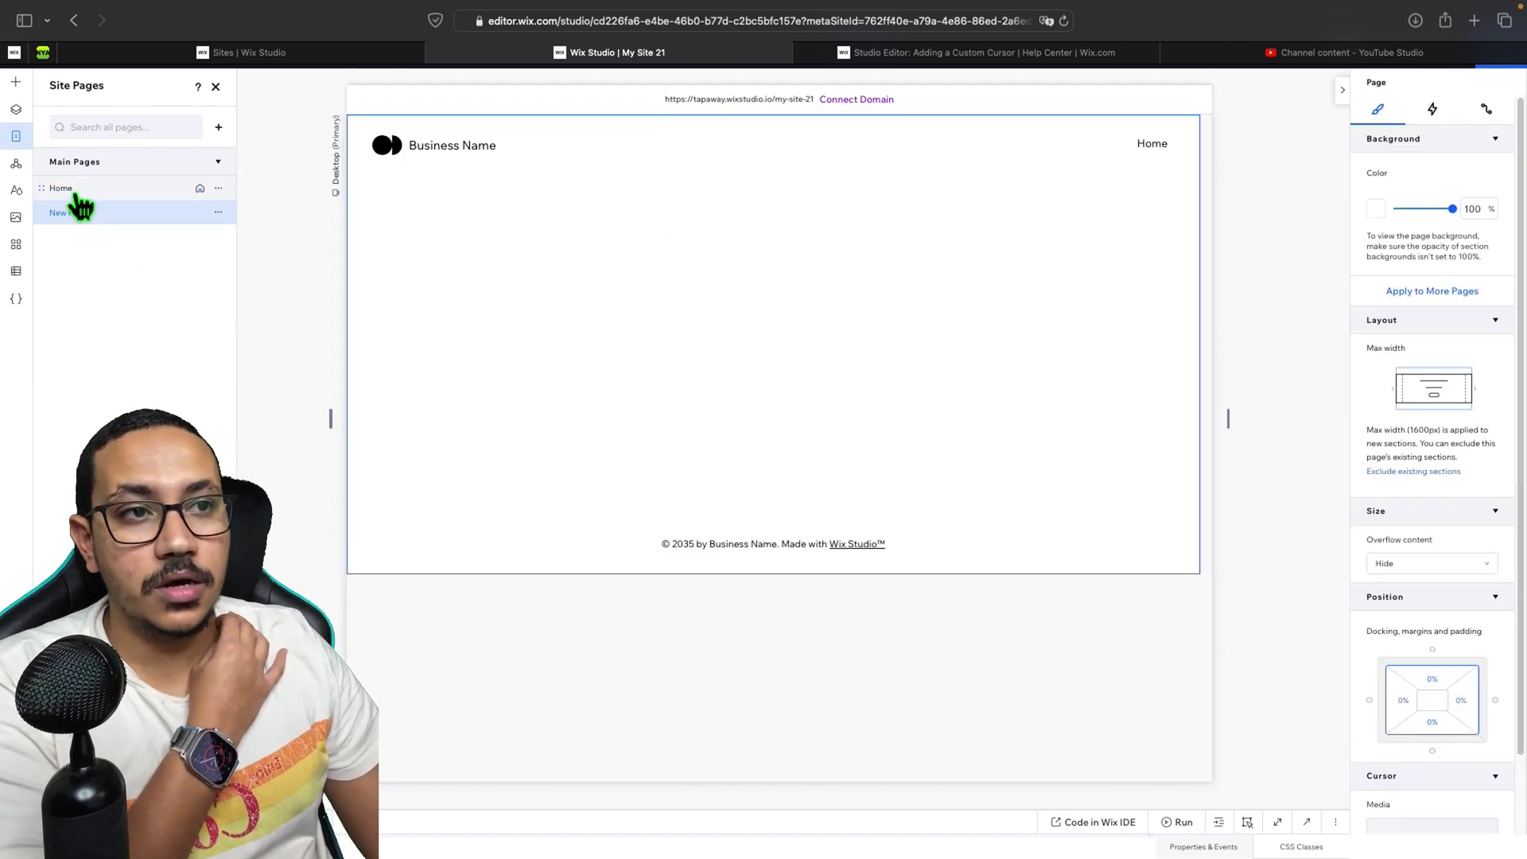
# Set the grey Dog vector as New Page's cursor and enlarge it to 128 px
pyautogui.scroll(-2, 1449, 767)
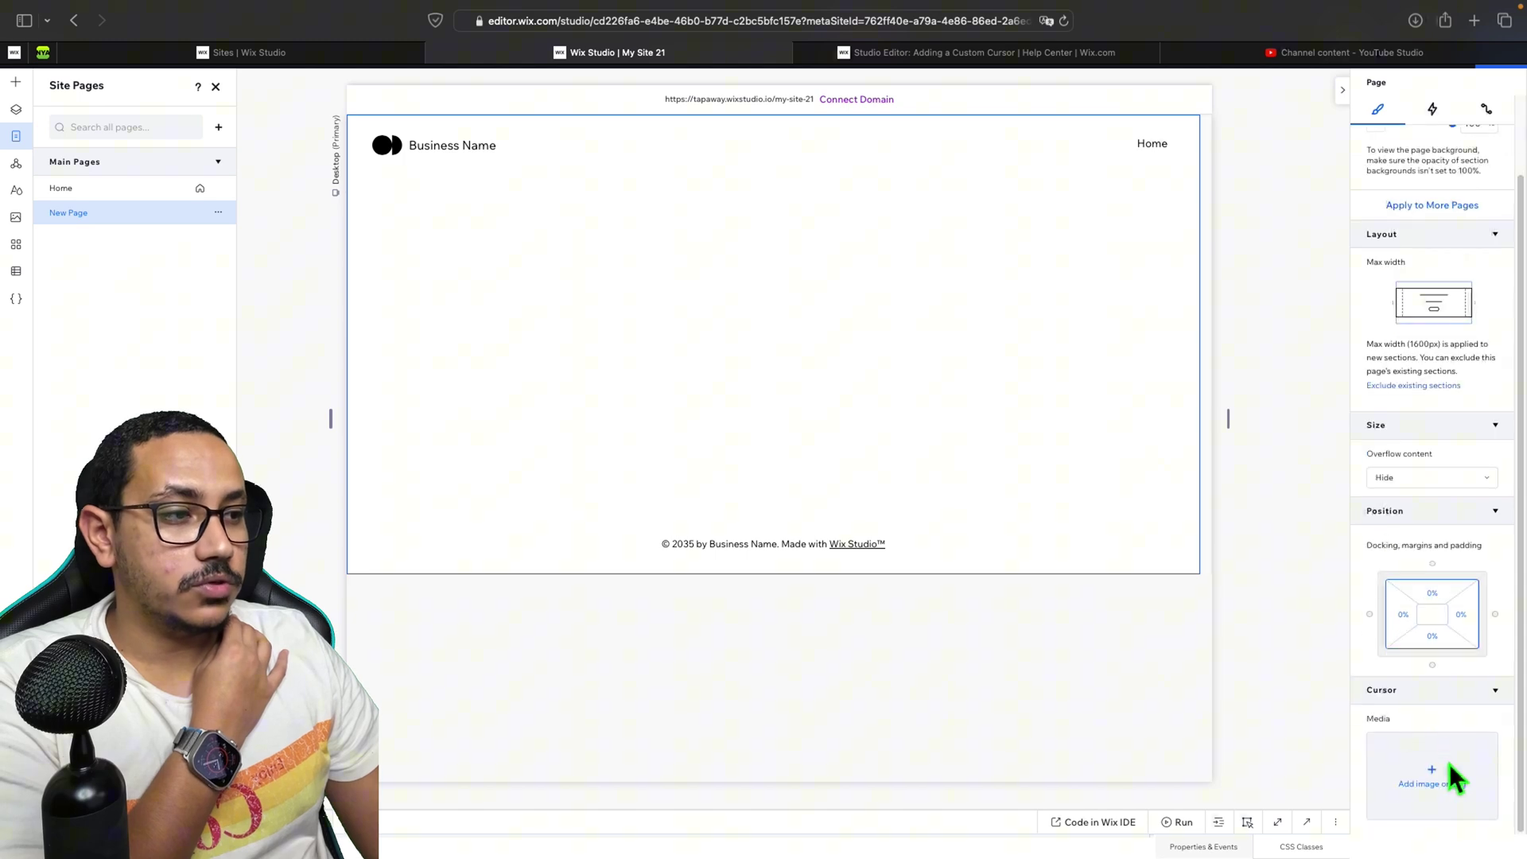
pyautogui.click(1449, 765)
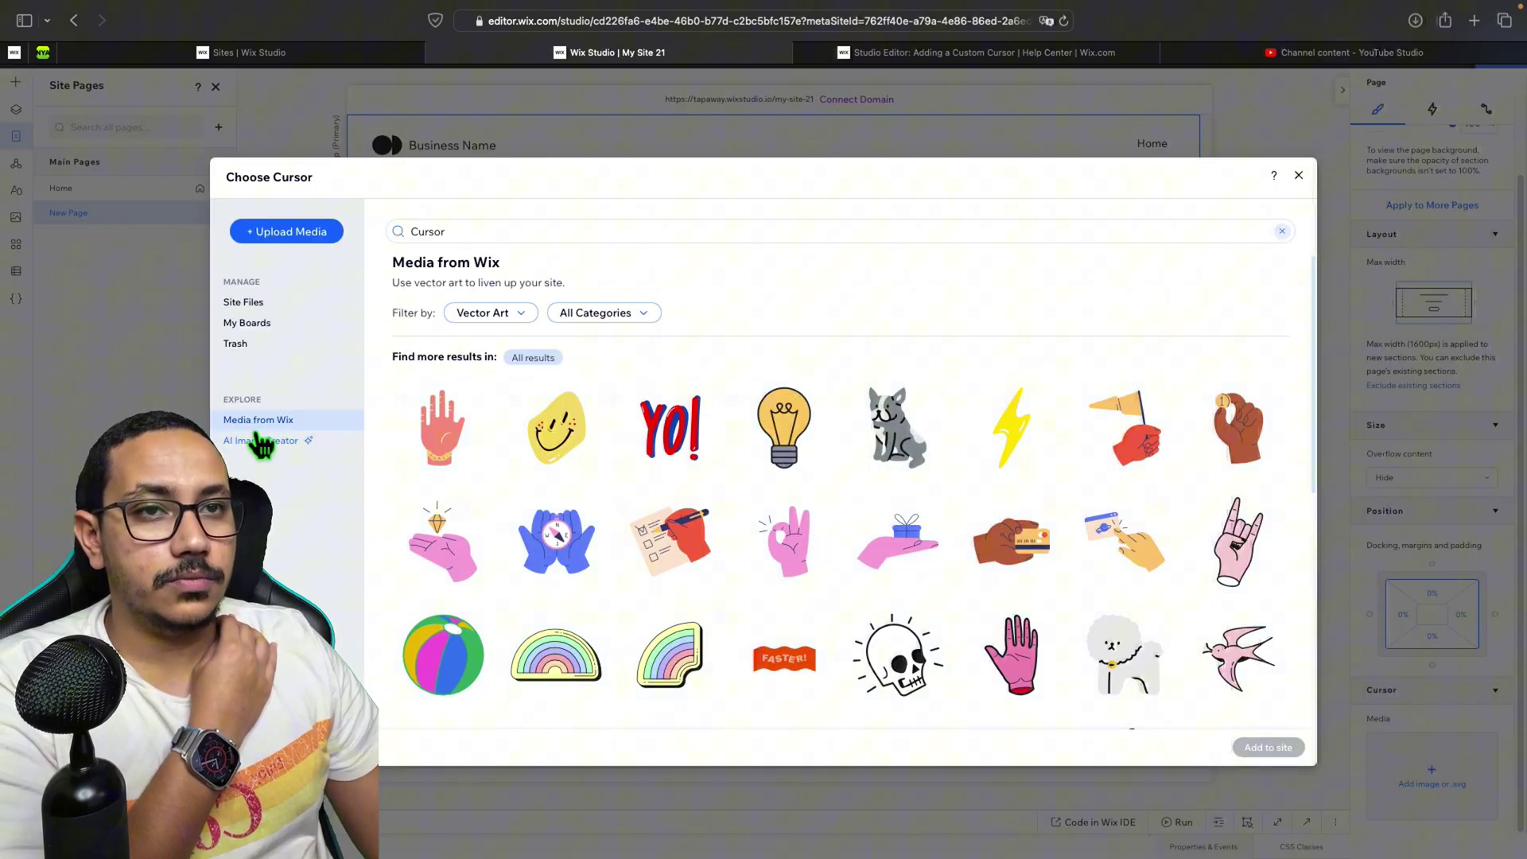
pyautogui.click(897, 433)
pyautogui.click(1286, 756)
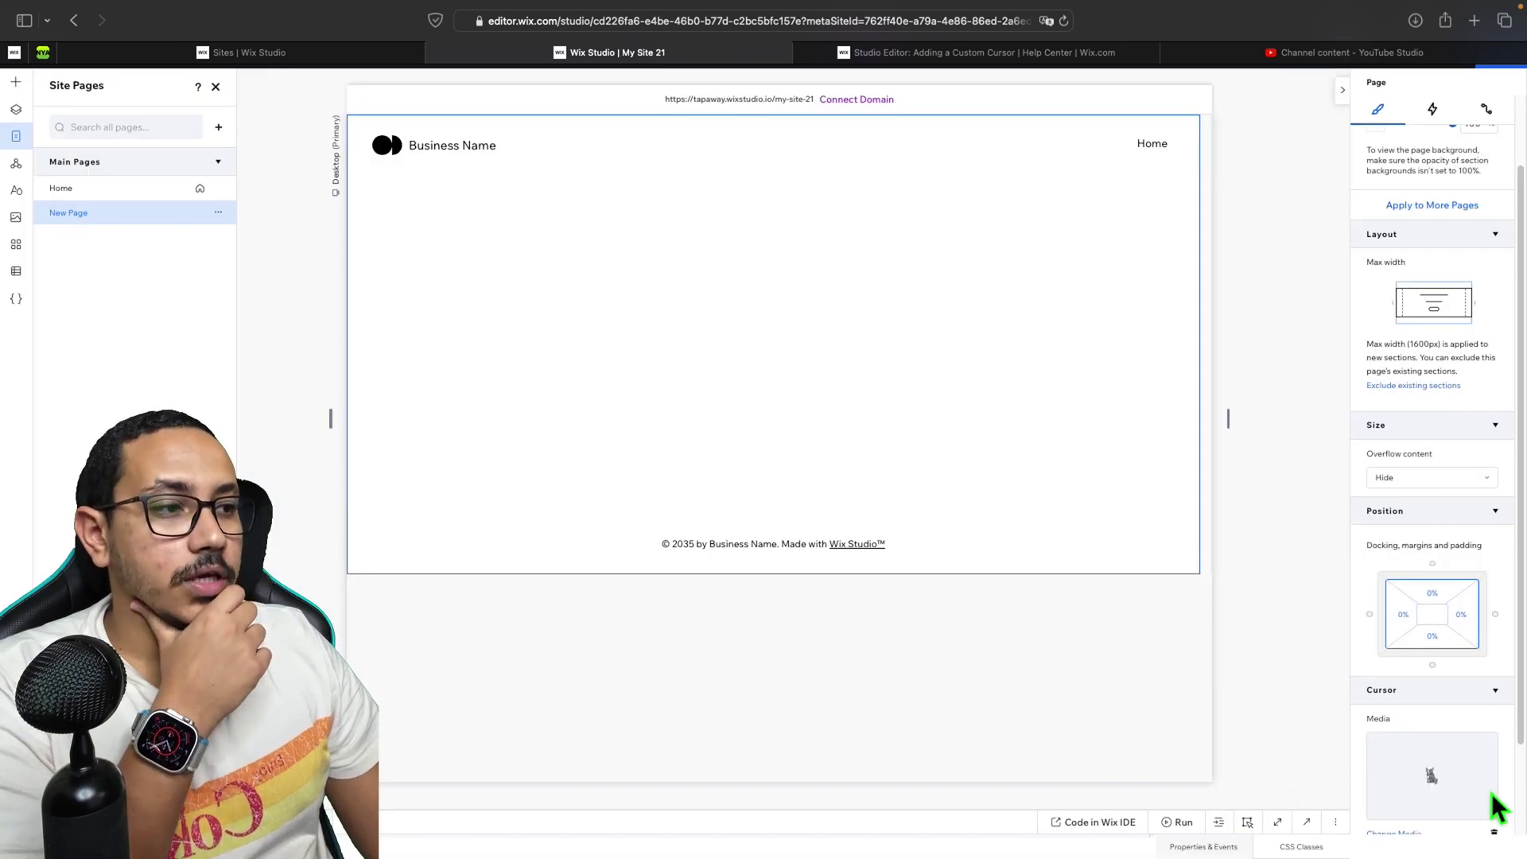
pyautogui.scroll(-3, 1507, 799)
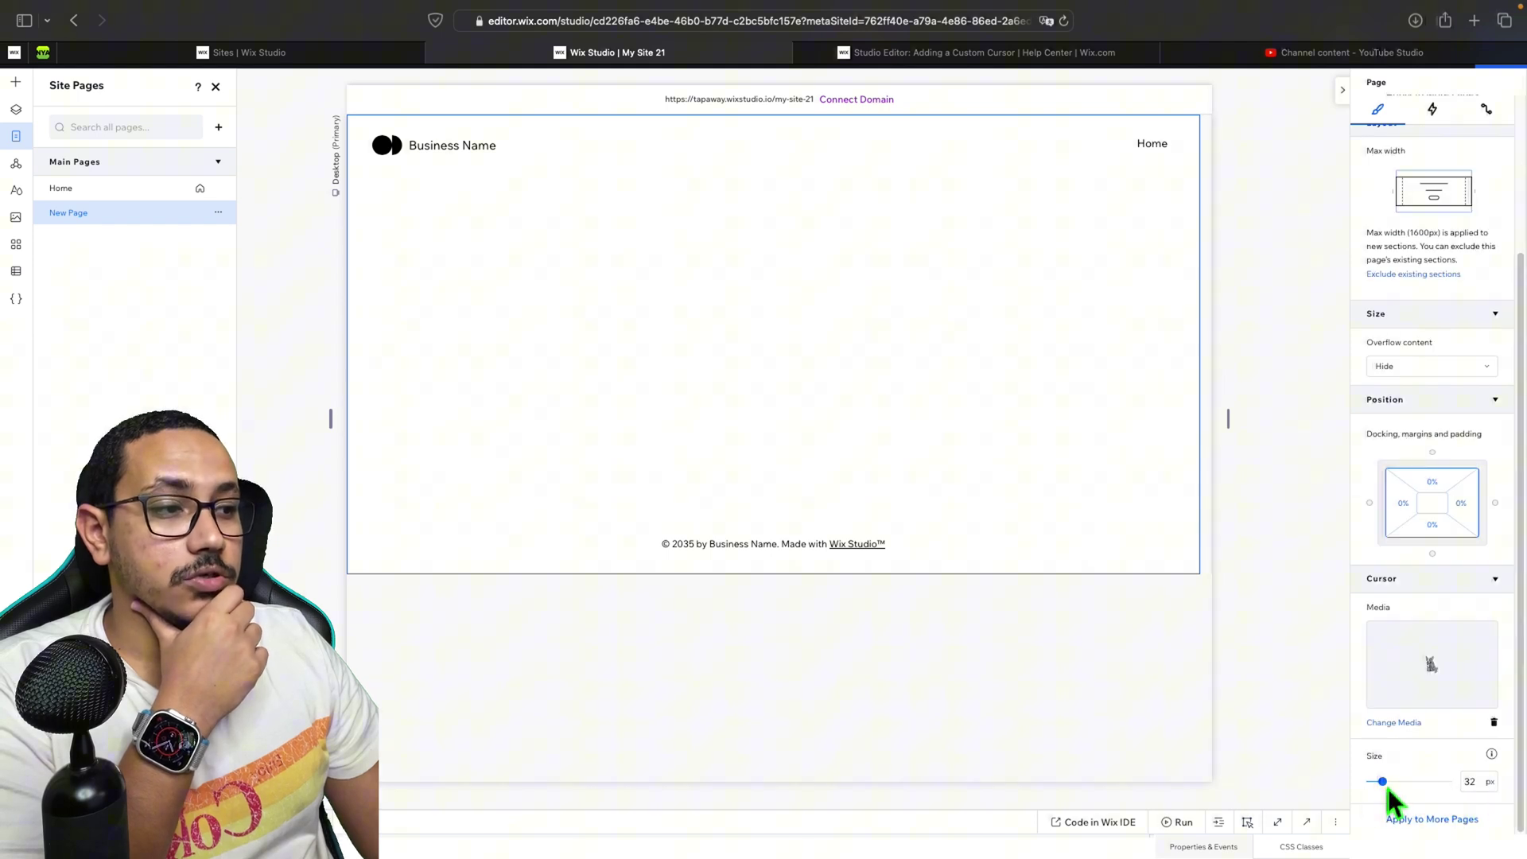
pyautogui.moveTo(1384, 783); pyautogui.dragTo(1452, 794)
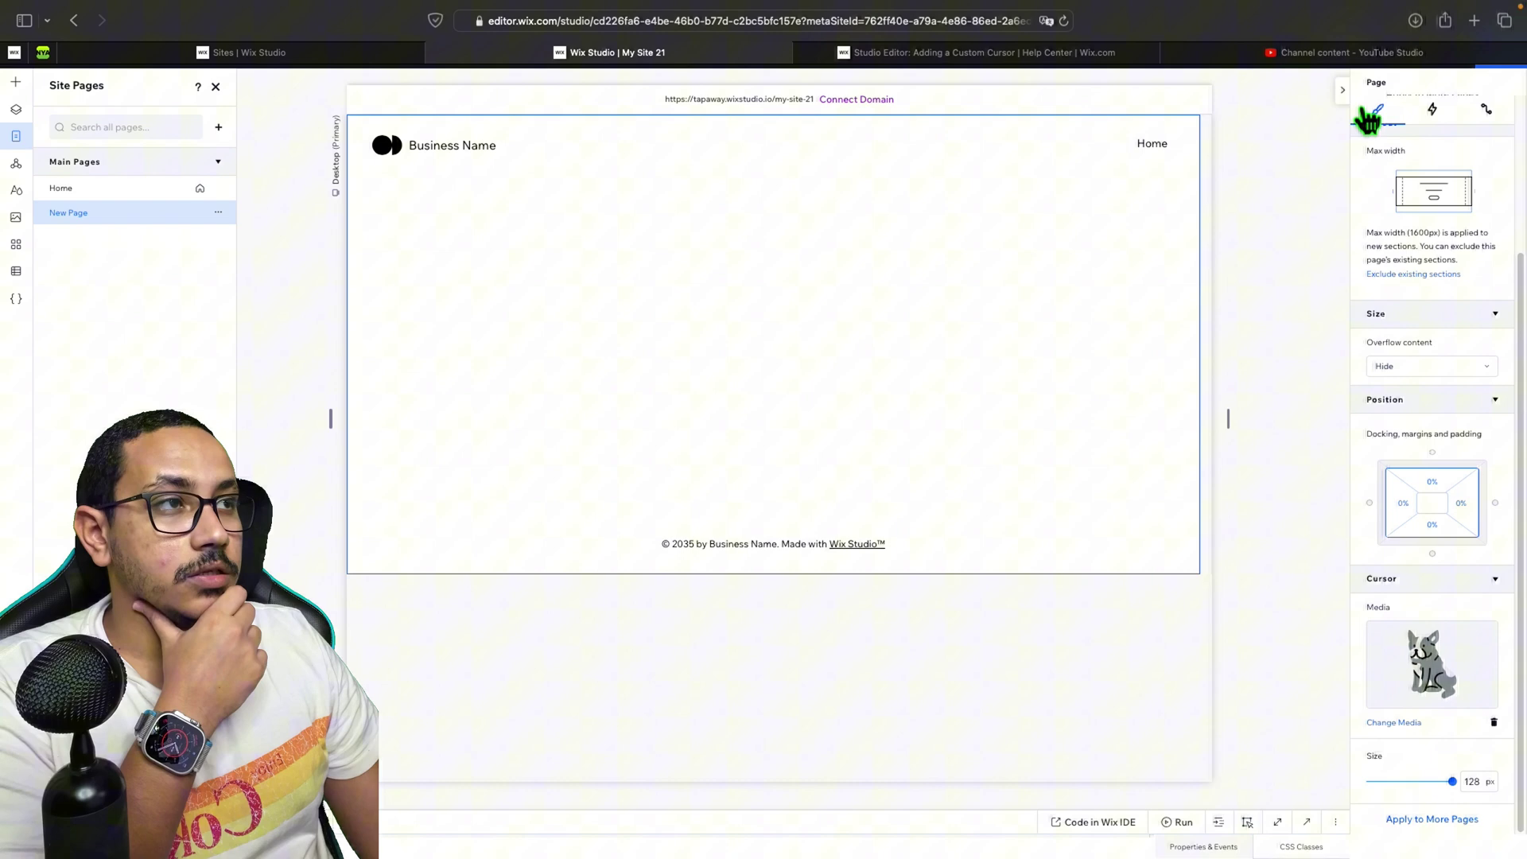
pyautogui.click(1344, 91)
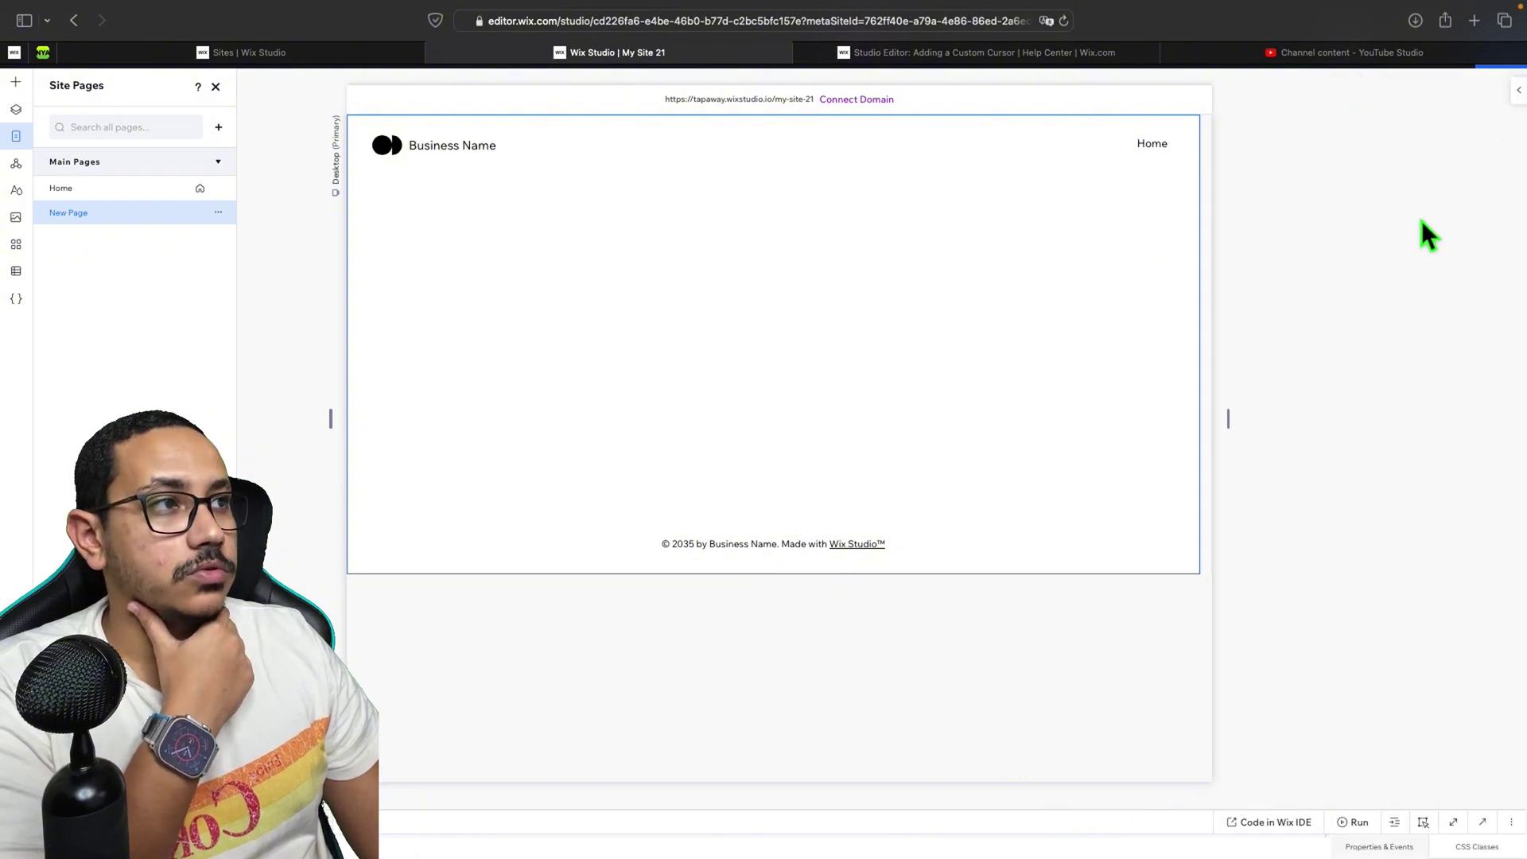
# Publish the site on the free my-site-21 domain and view the live site
pyautogui.click(1508, 73)
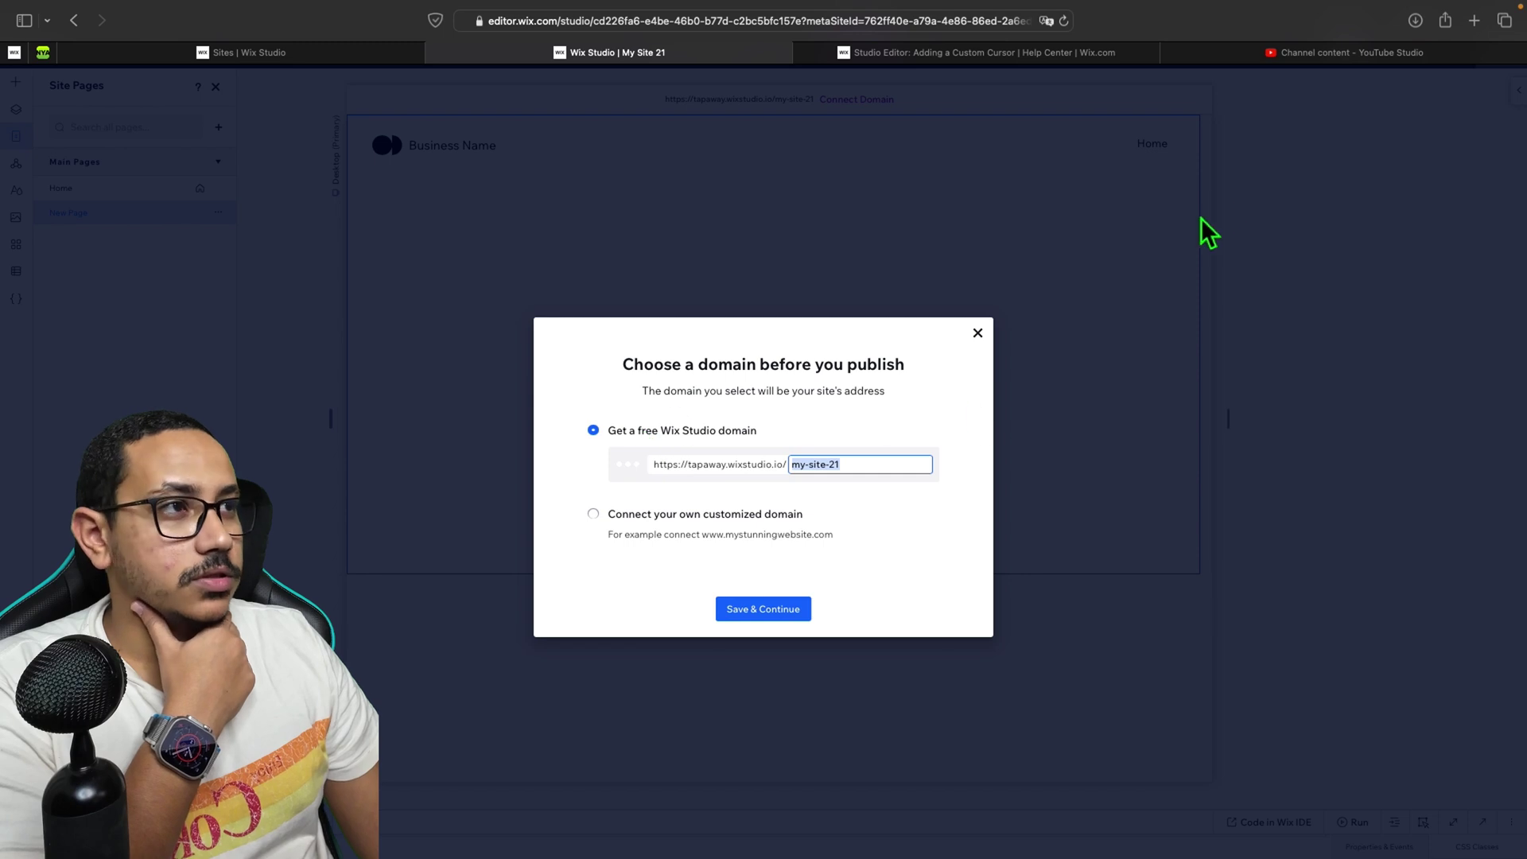
pyautogui.click(775, 617)
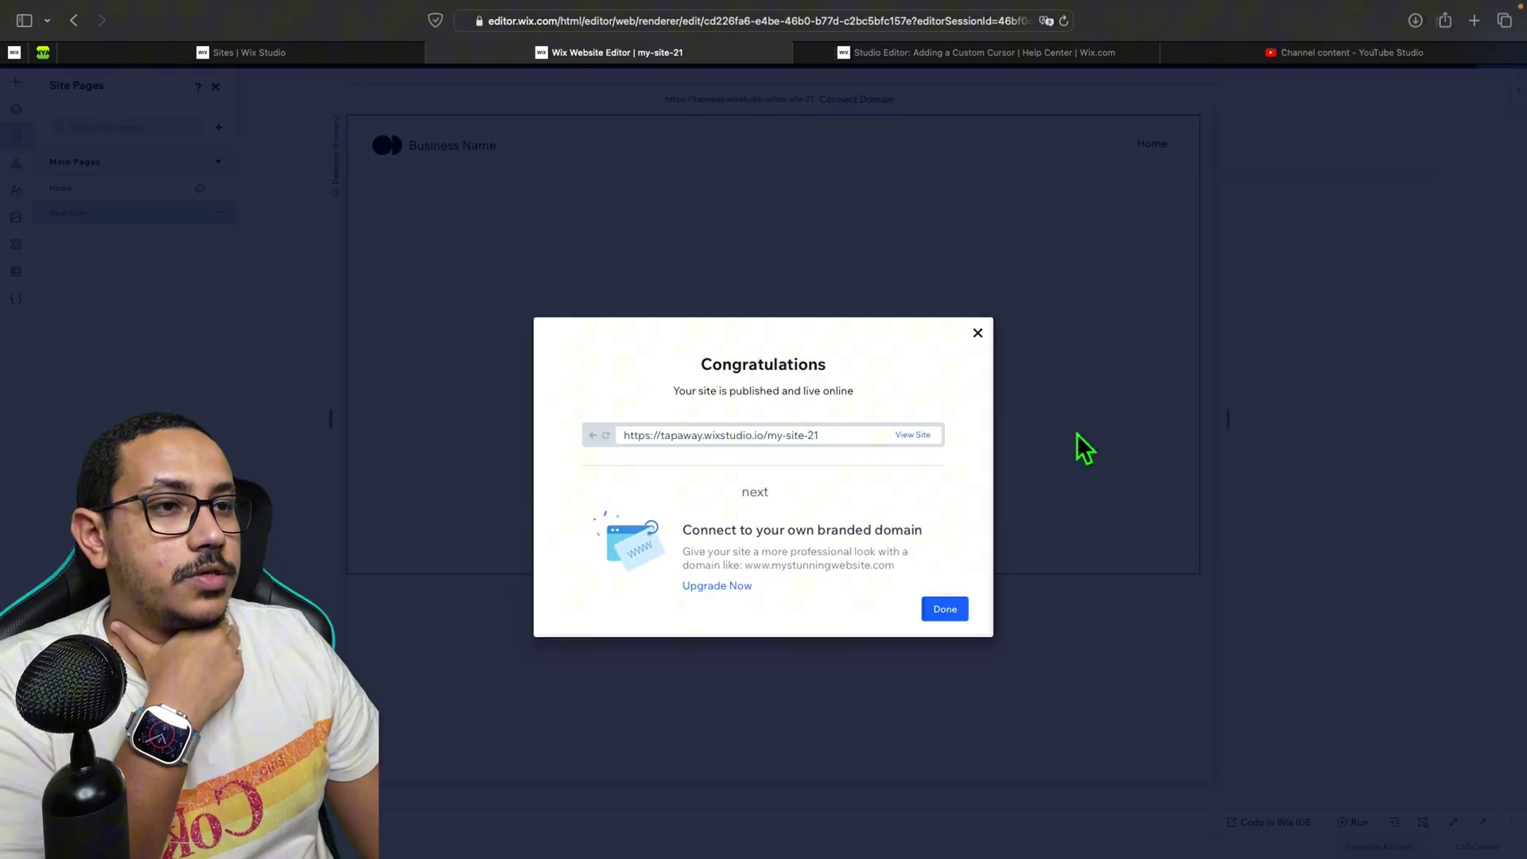
pyautogui.click(915, 435)
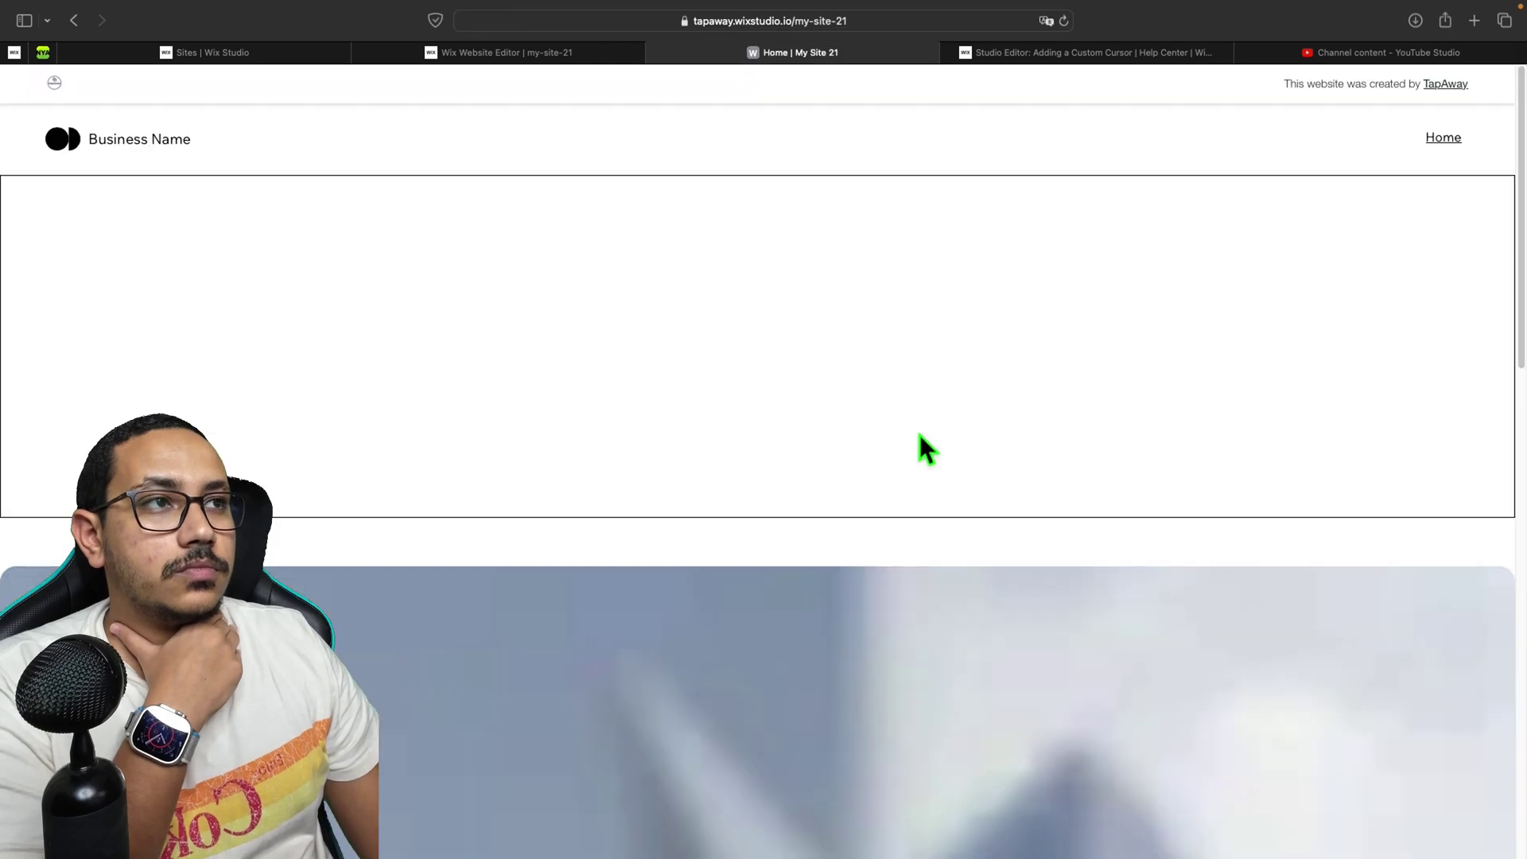
# Scroll through the live TEK-TURE Home page to confirm the red hand cursor works
pyautogui.scroll(-2, 782, 765)
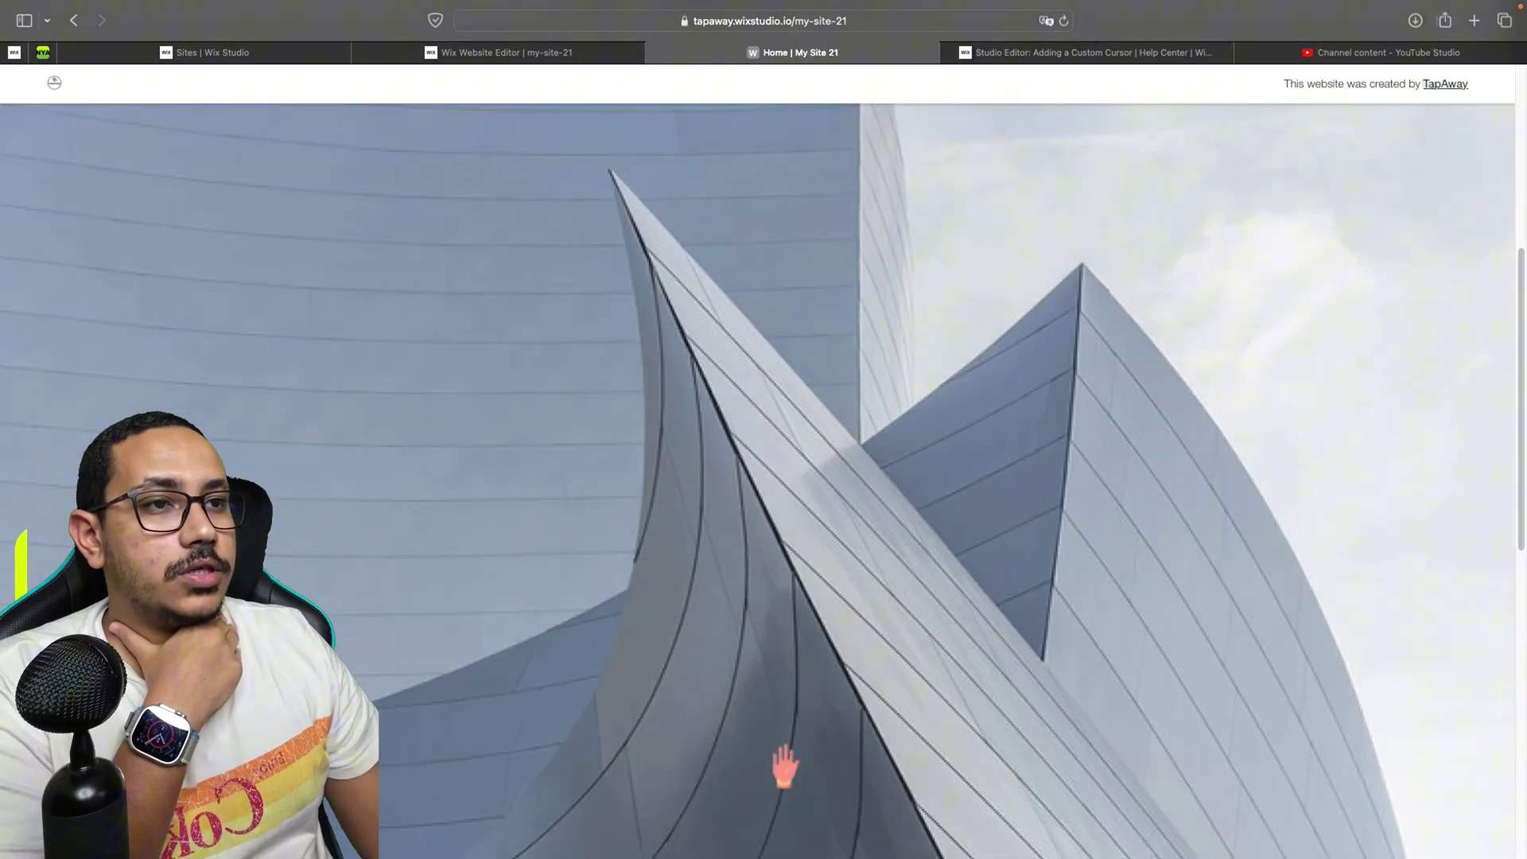
pyautogui.scroll(-15, 784, 765)
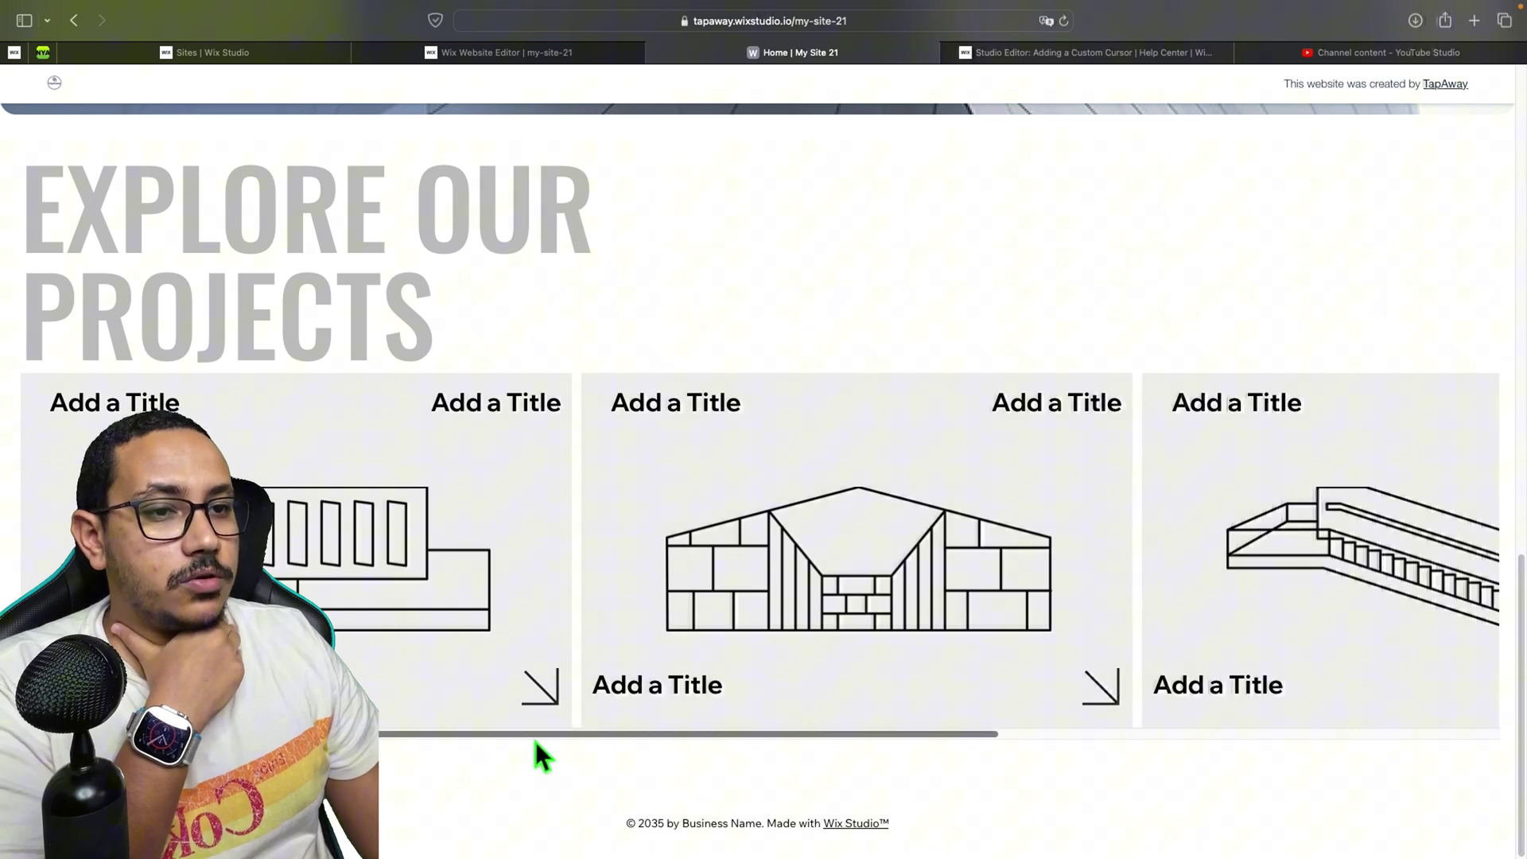
pyautogui.moveTo(535, 740); pyautogui.dragTo(1204, 724)
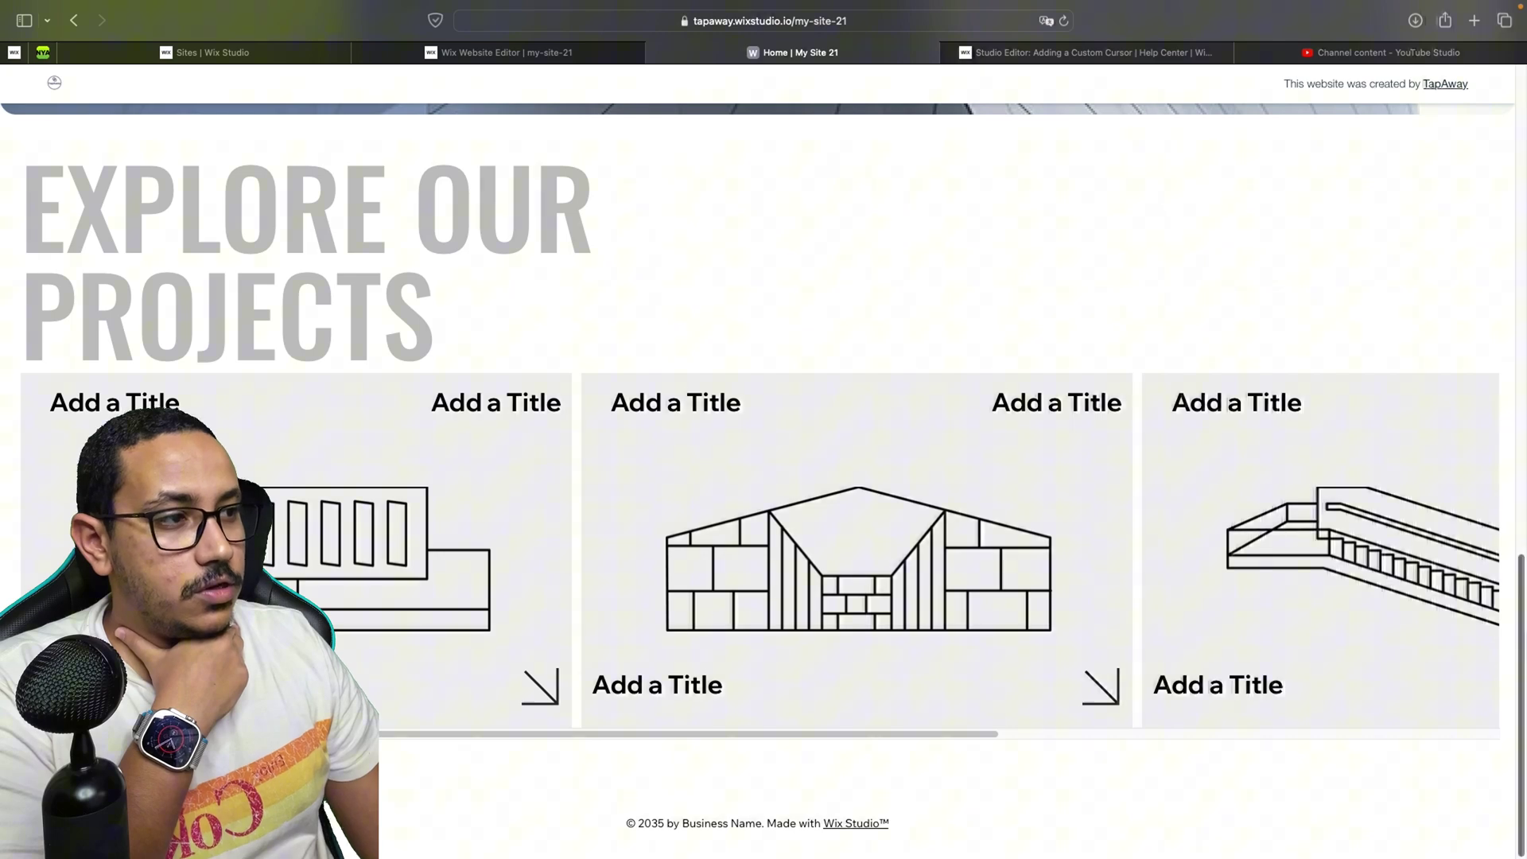
pyautogui.moveTo(1520, 636); pyautogui.dragTo(1503, 187)
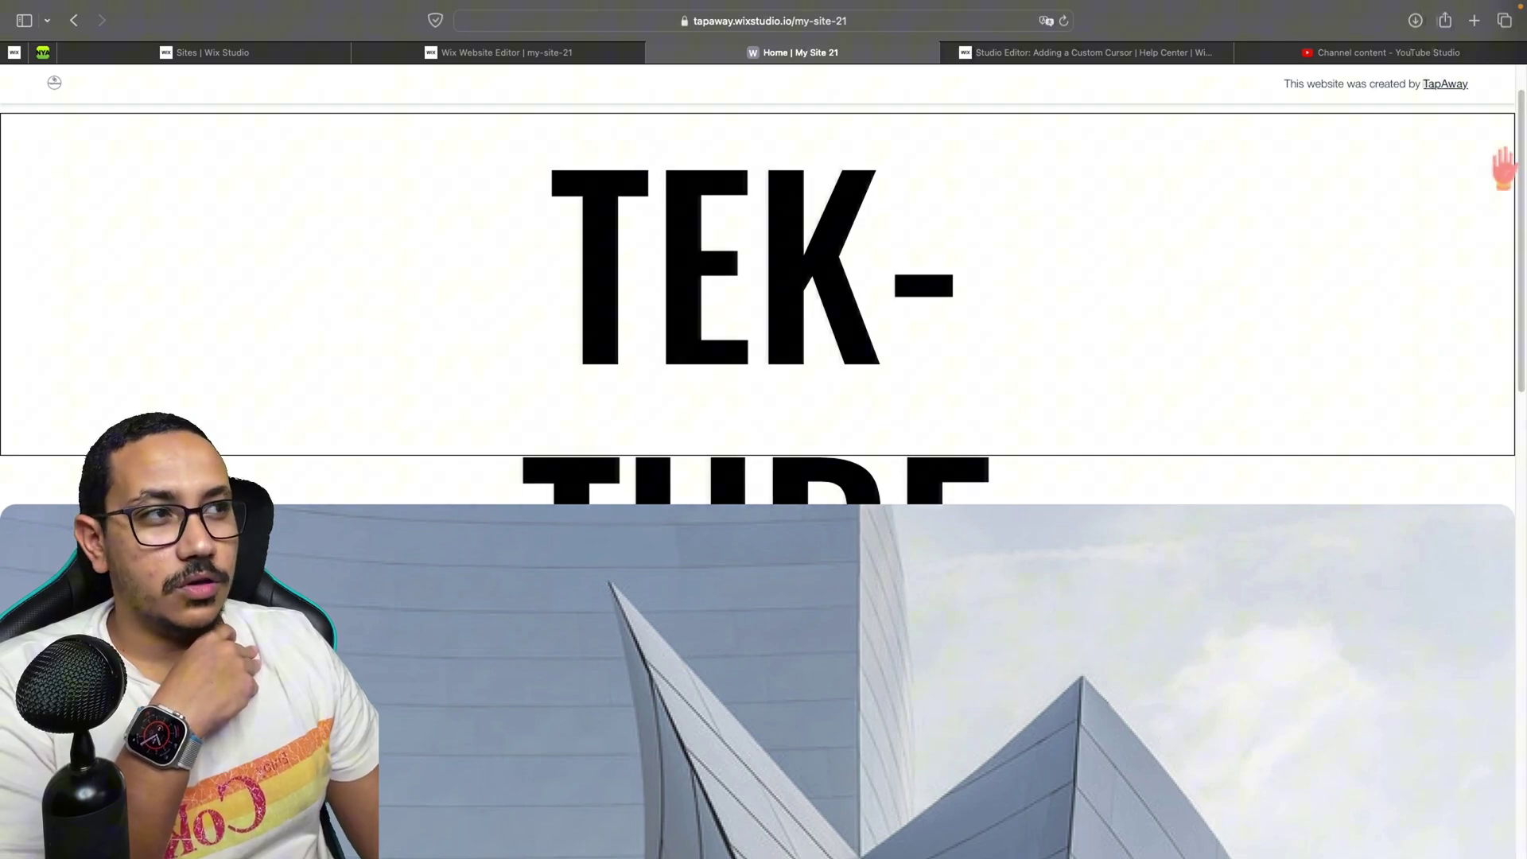
pyautogui.scroll(2, 1127, 527)
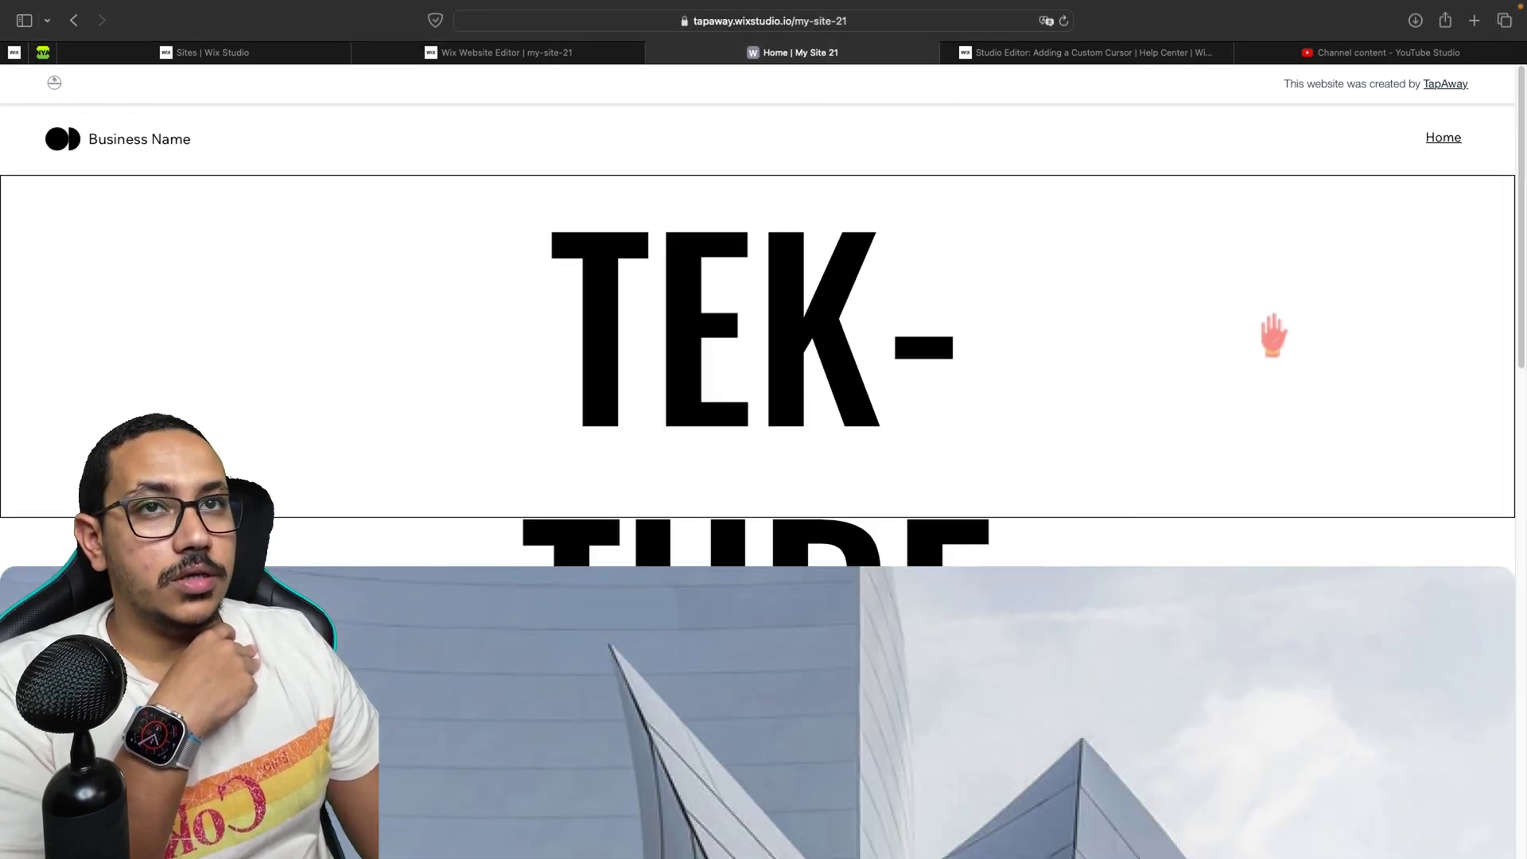
pyautogui.scroll(-15, 1162, 437)
pyautogui.scroll(15, 1162, 436)
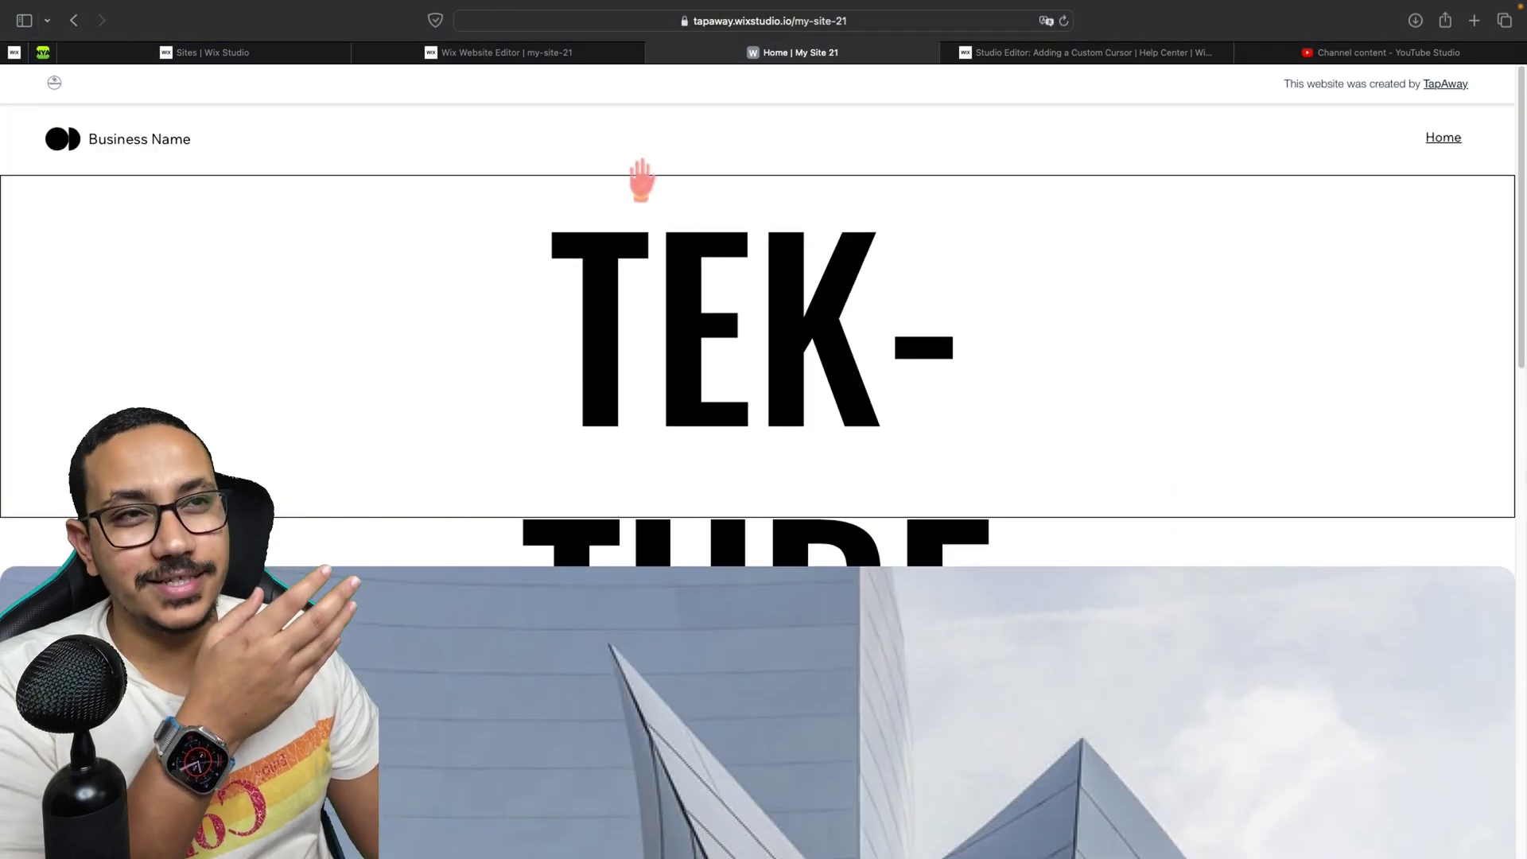
# Back in the editor, set New Page as the site's homepage and republish
pyautogui.click(551, 63)
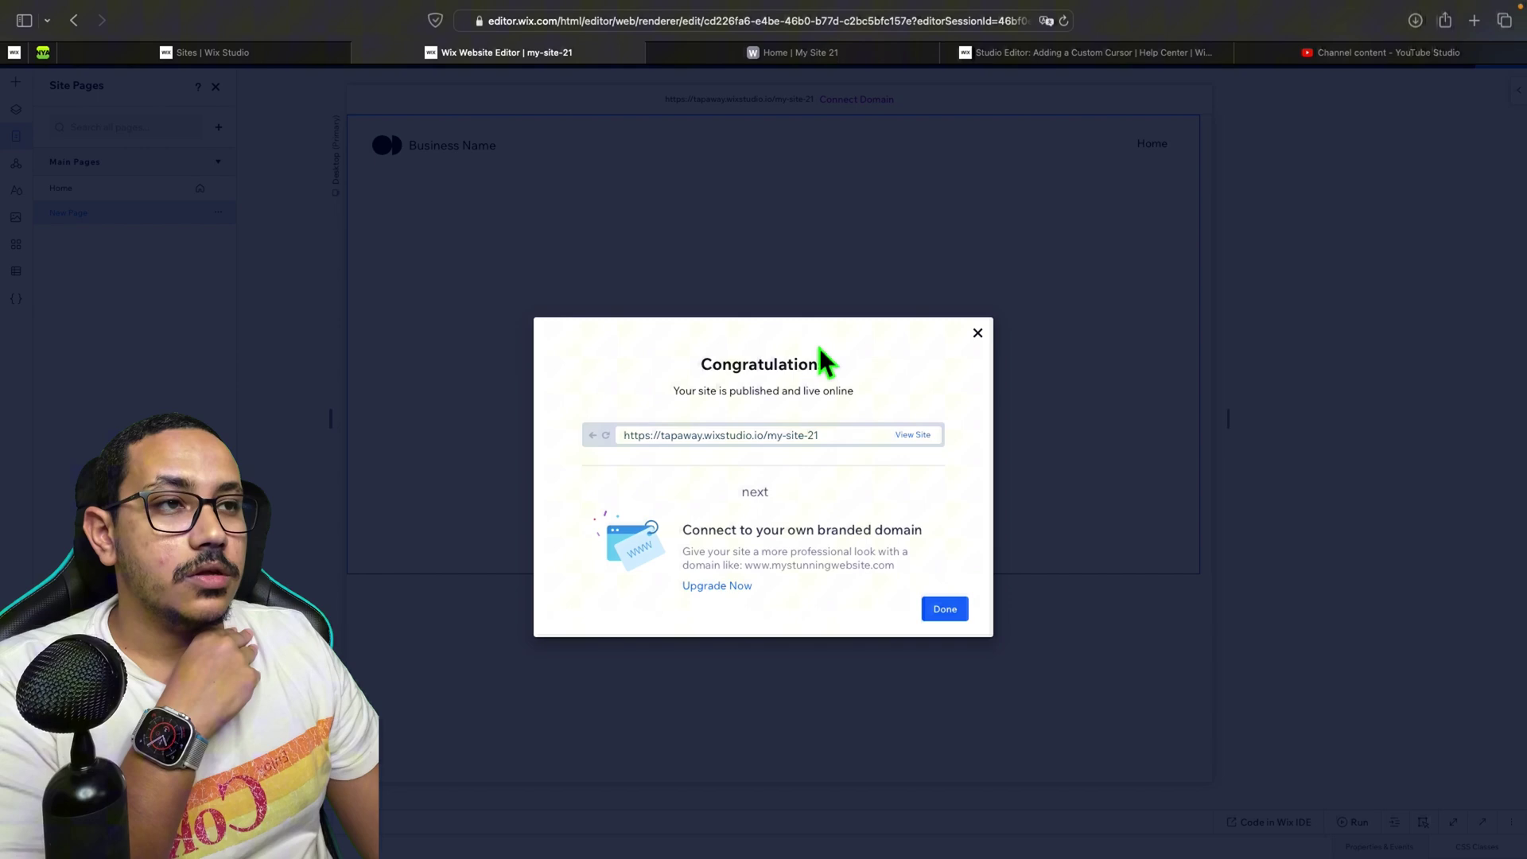
pyautogui.click(978, 333)
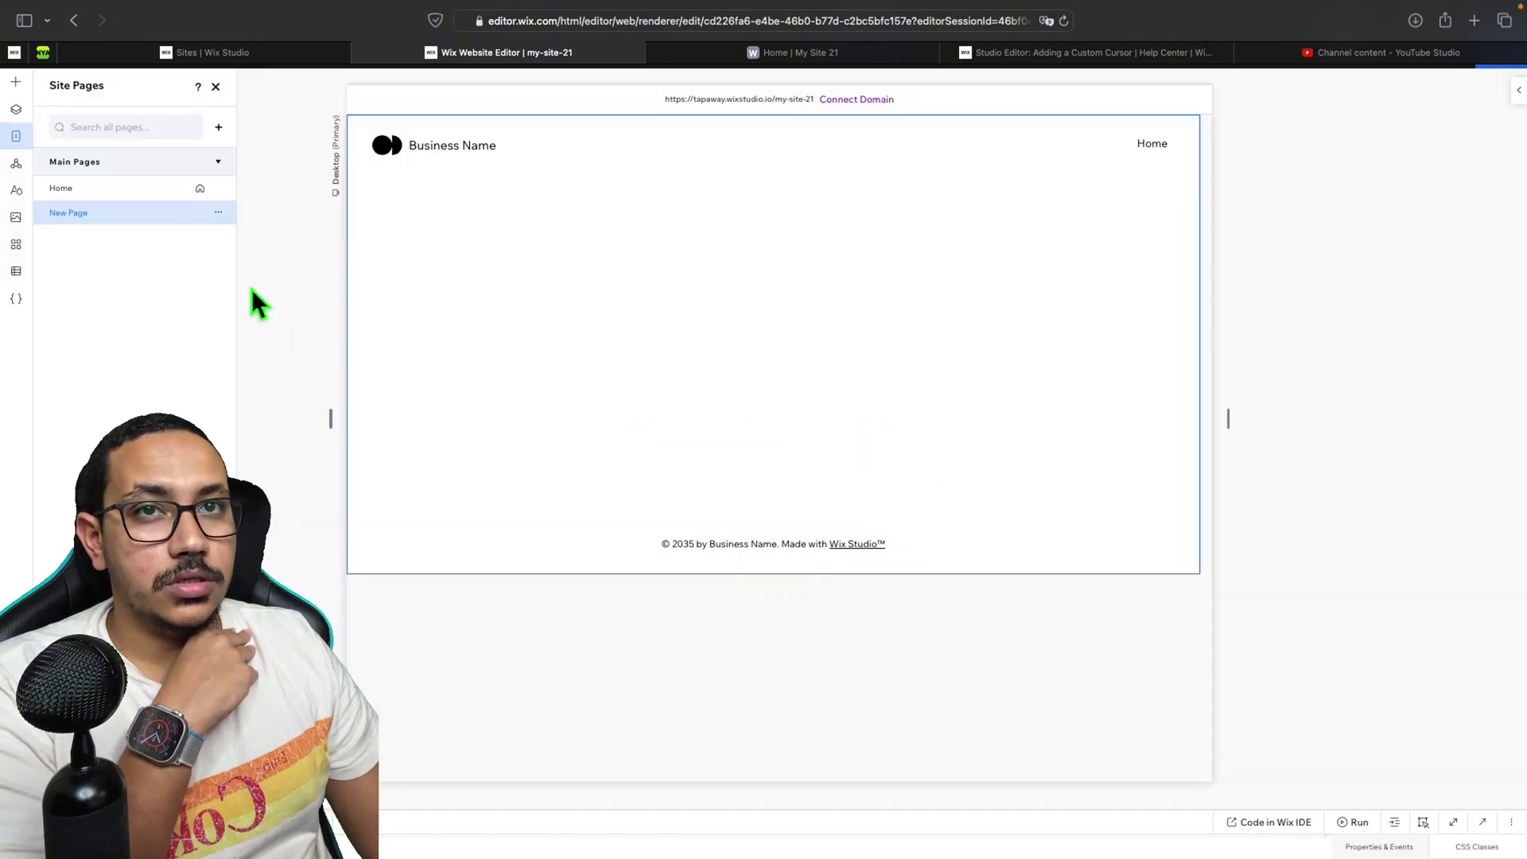
pyautogui.click(223, 216)
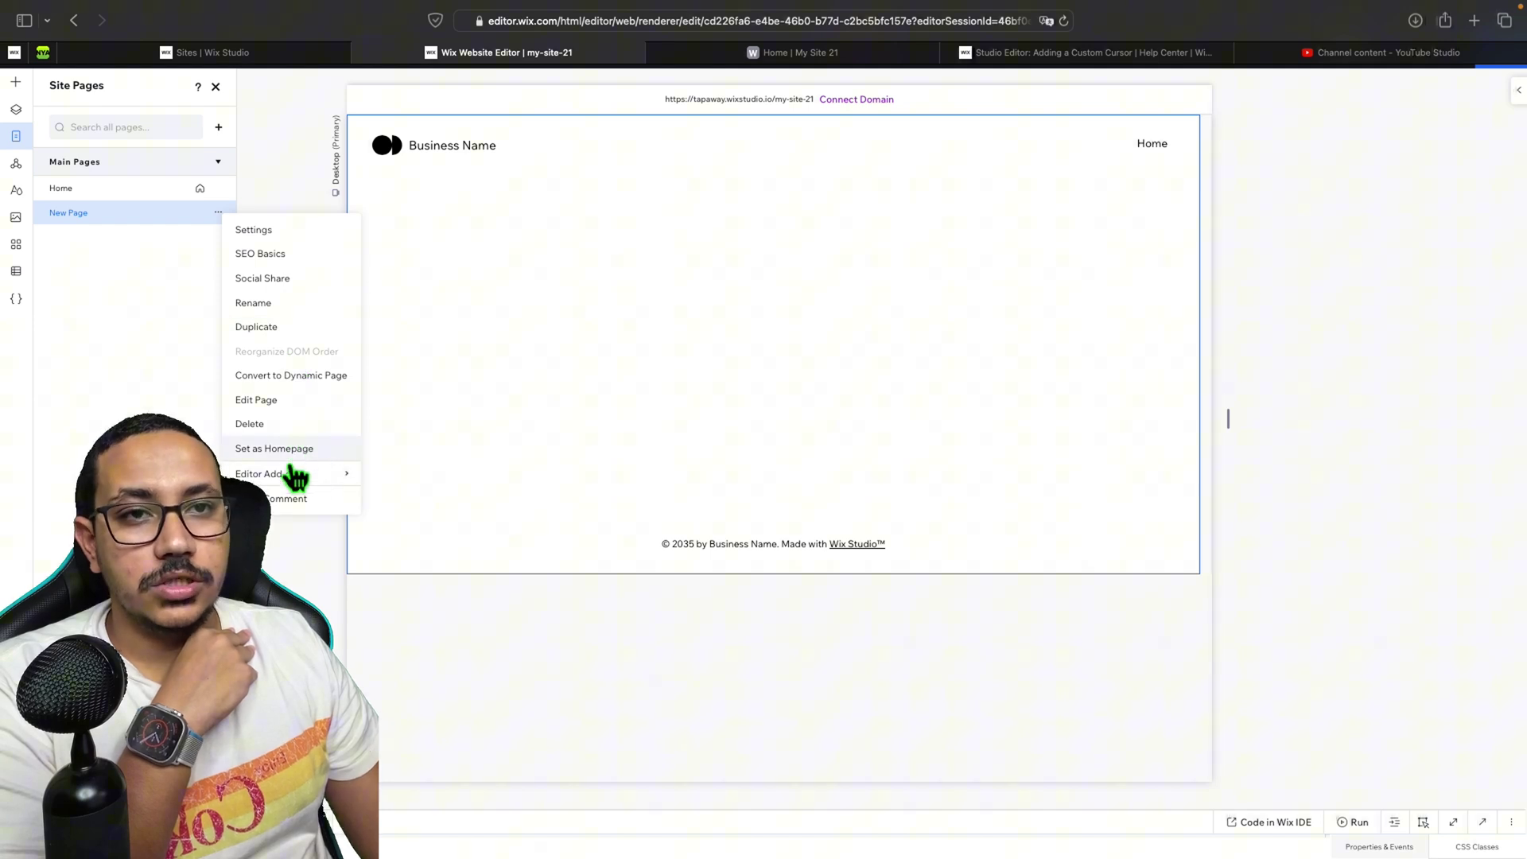
pyautogui.press('Escape')
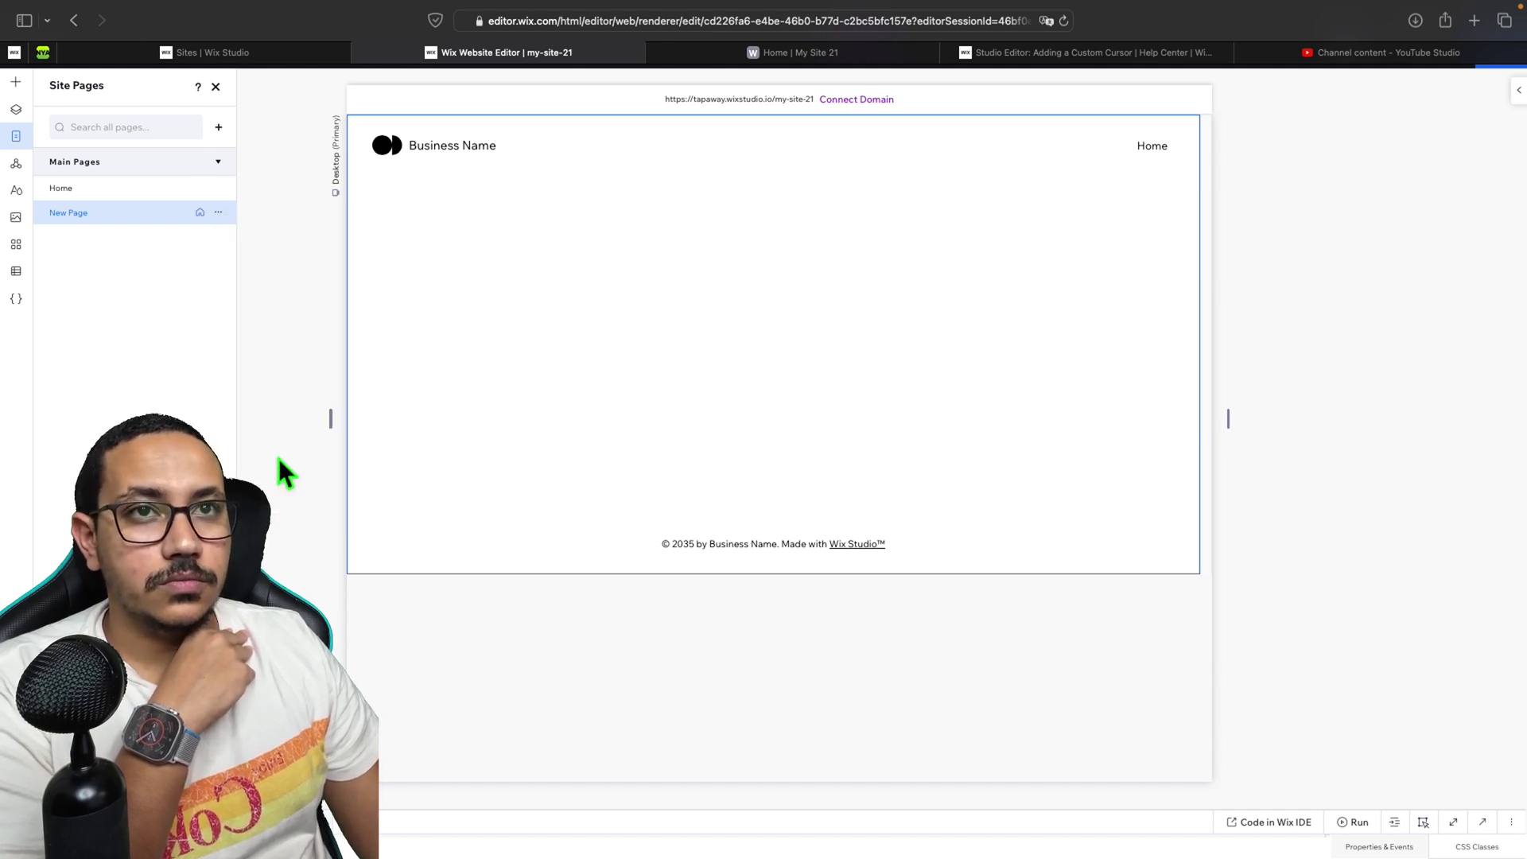
pyautogui.moveTo(789, 64)
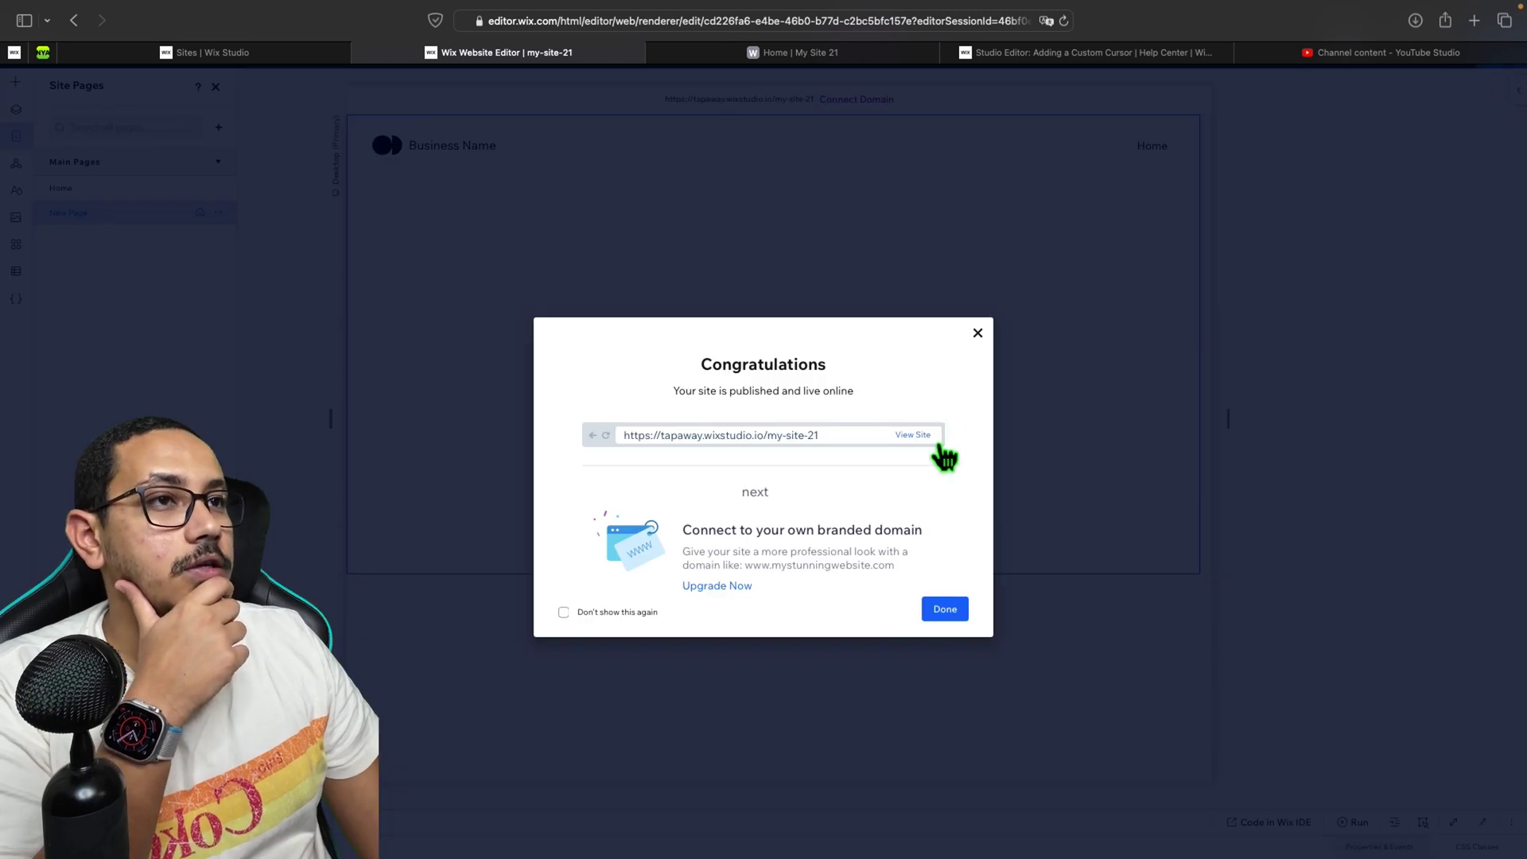
# View the republished live site in a new tab and scroll its page down and up
pyautogui.click(935, 435)
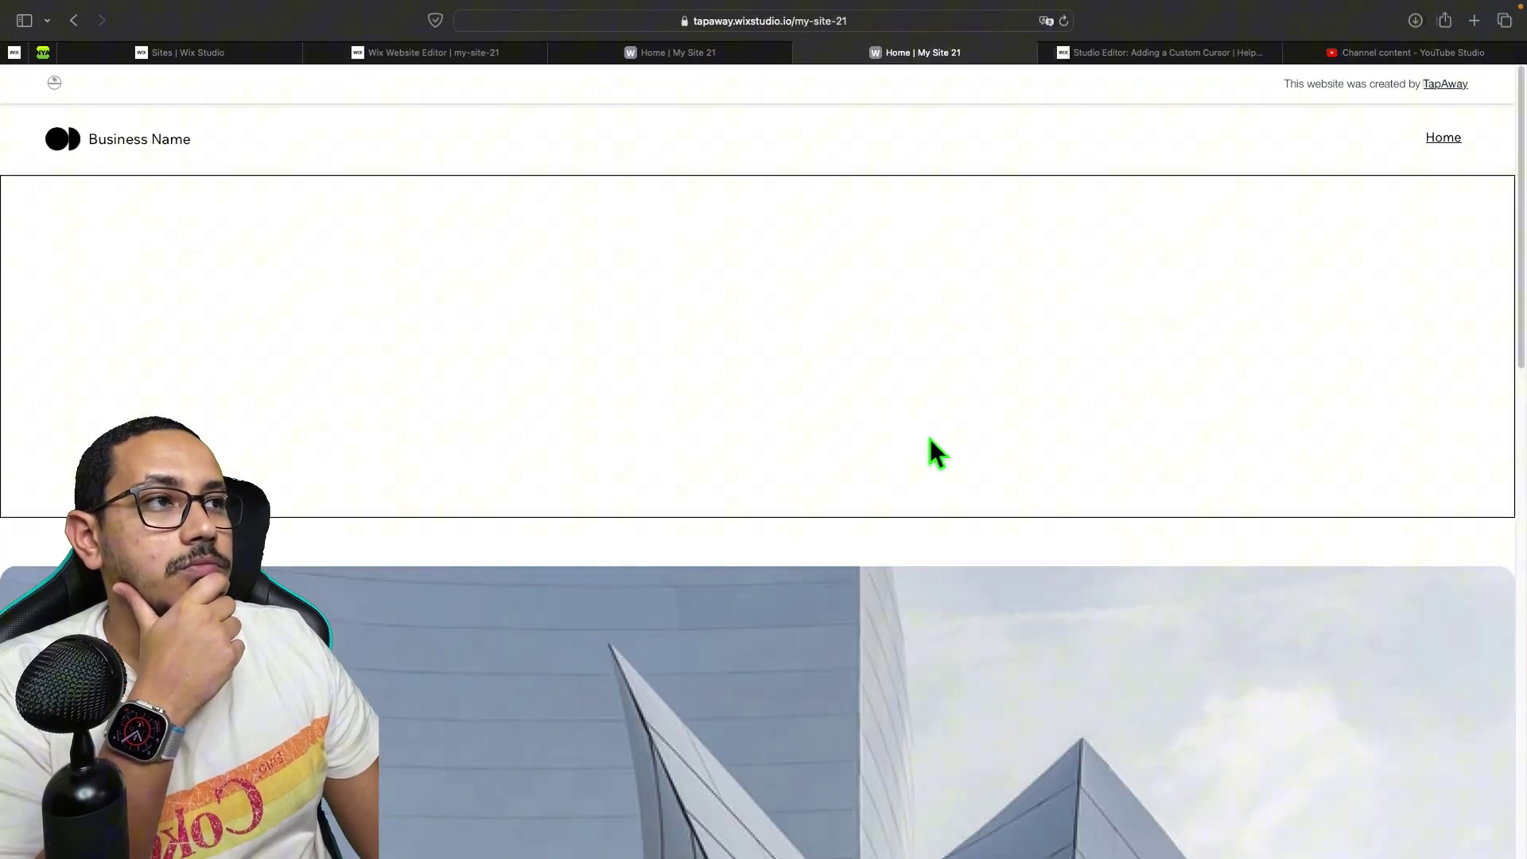
pyautogui.scroll(-15, 937, 444)
pyautogui.scroll(15, 945, 439)
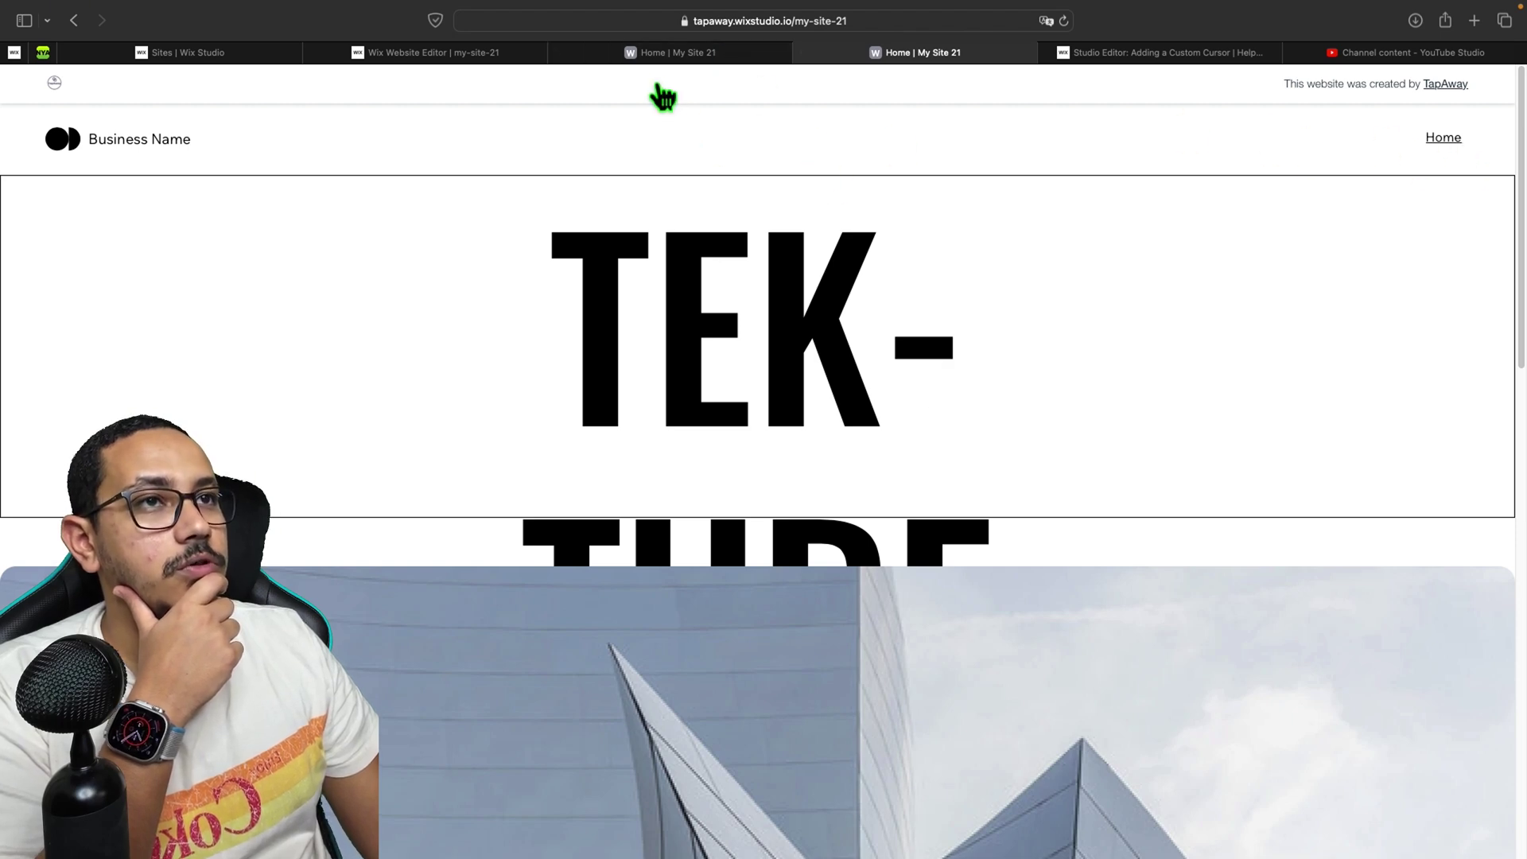
# Back in the editor, dismiss the publish confirmation and open live New Page via SEO Basics' Go to URL
pyautogui.click(400, 57)
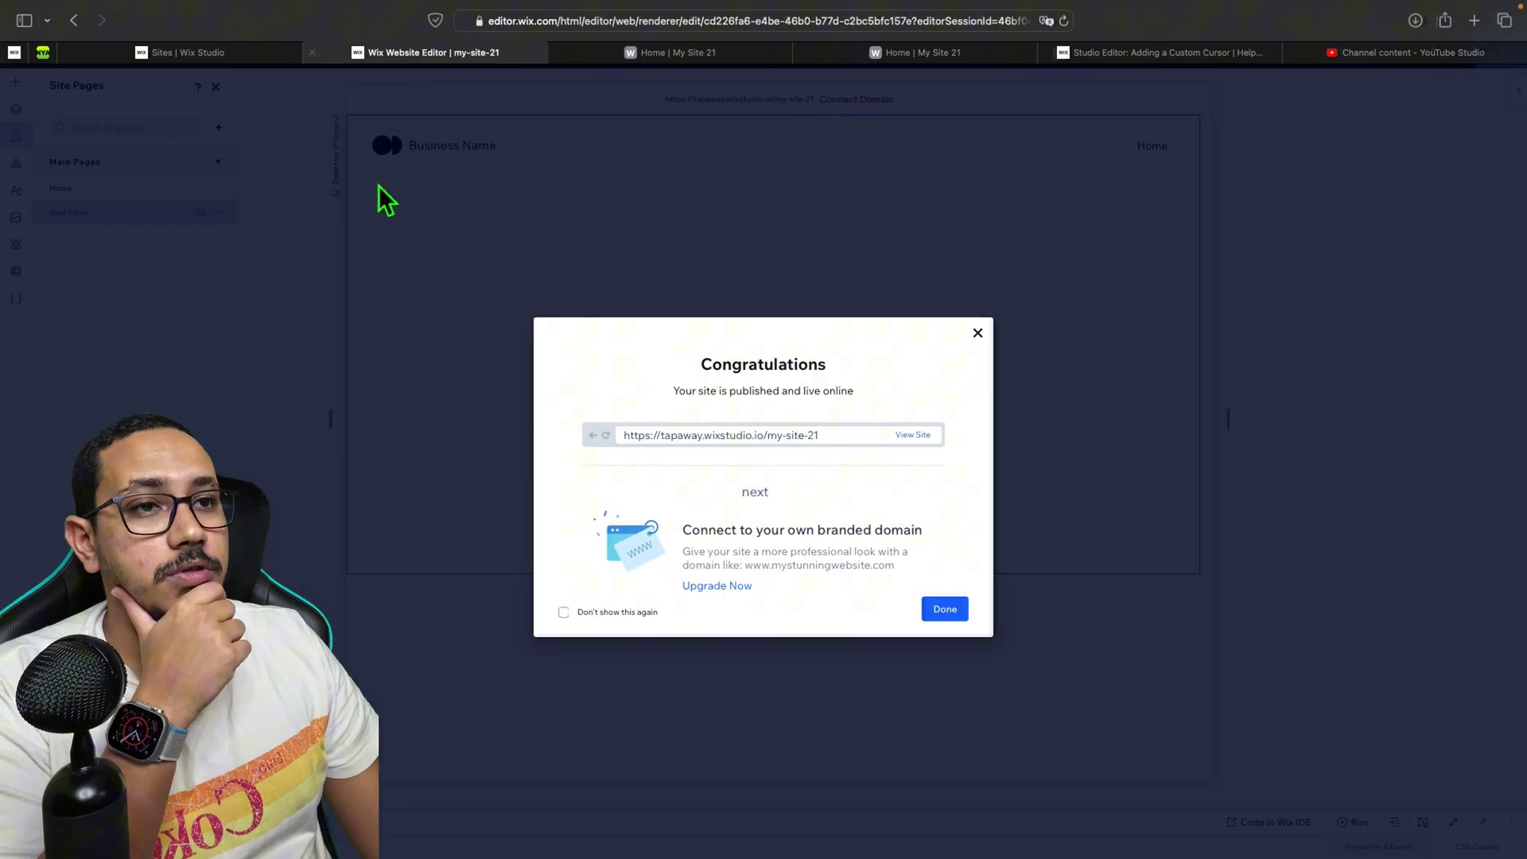
pyautogui.click(979, 335)
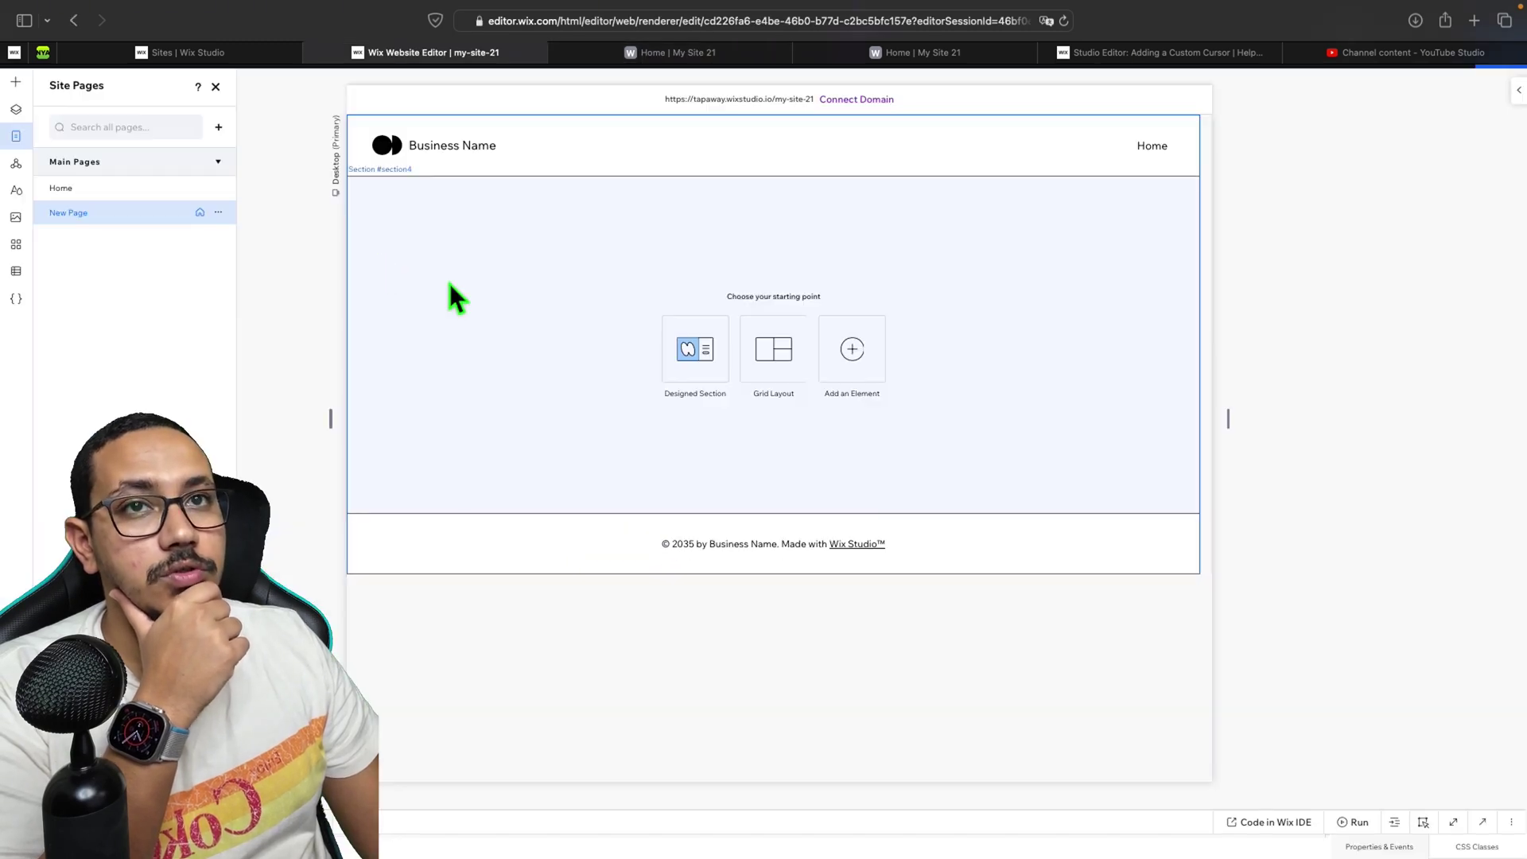
pyautogui.click(218, 212)
pyautogui.click(285, 252)
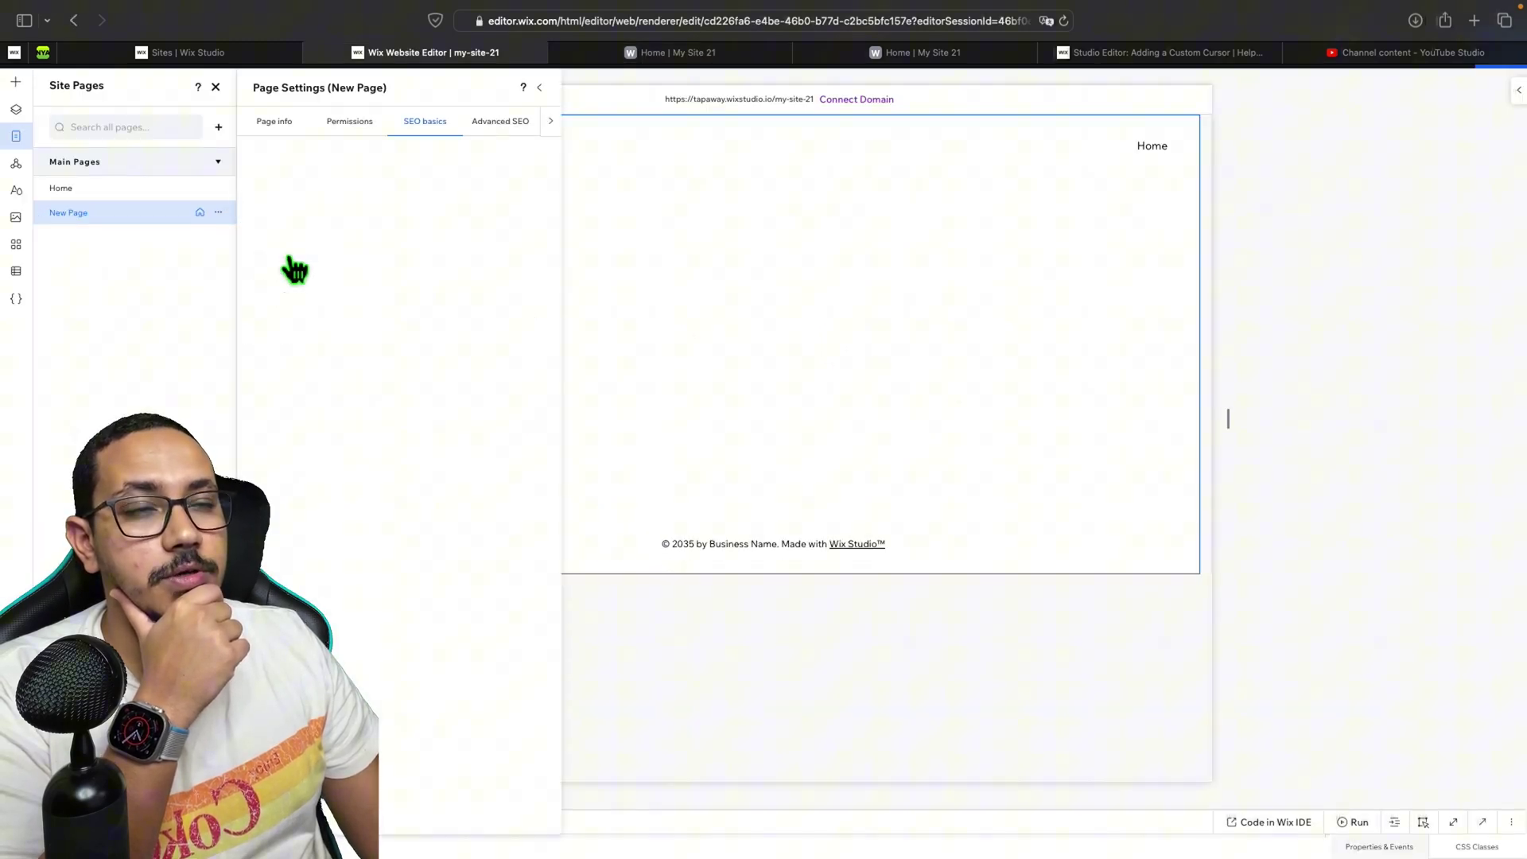
pyautogui.click(363, 393)
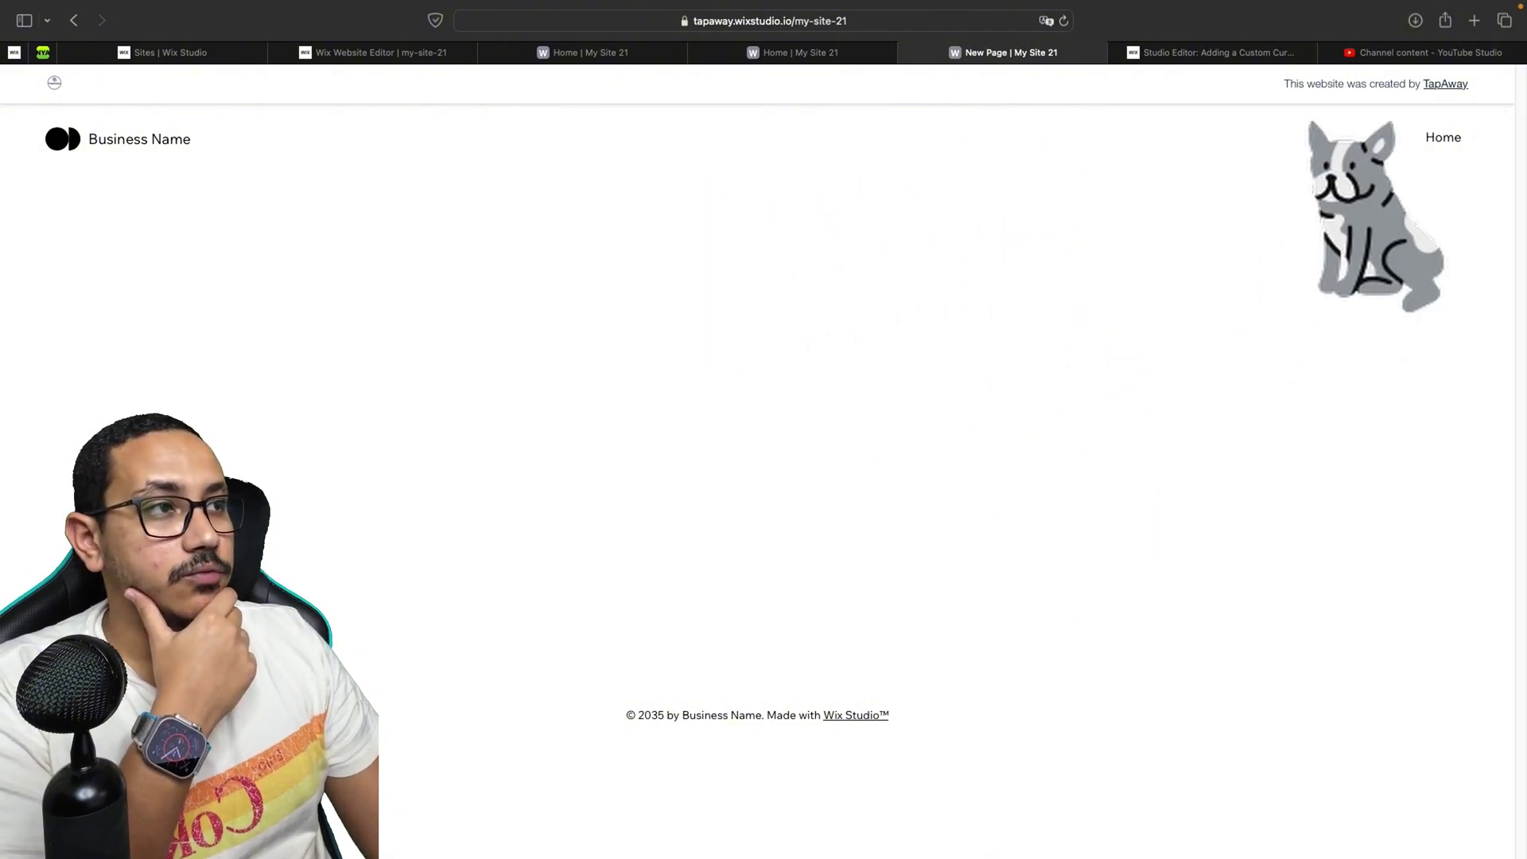
# After checking the dog cursor on live New Page, go to Home via the header link
pyautogui.click(1444, 139)
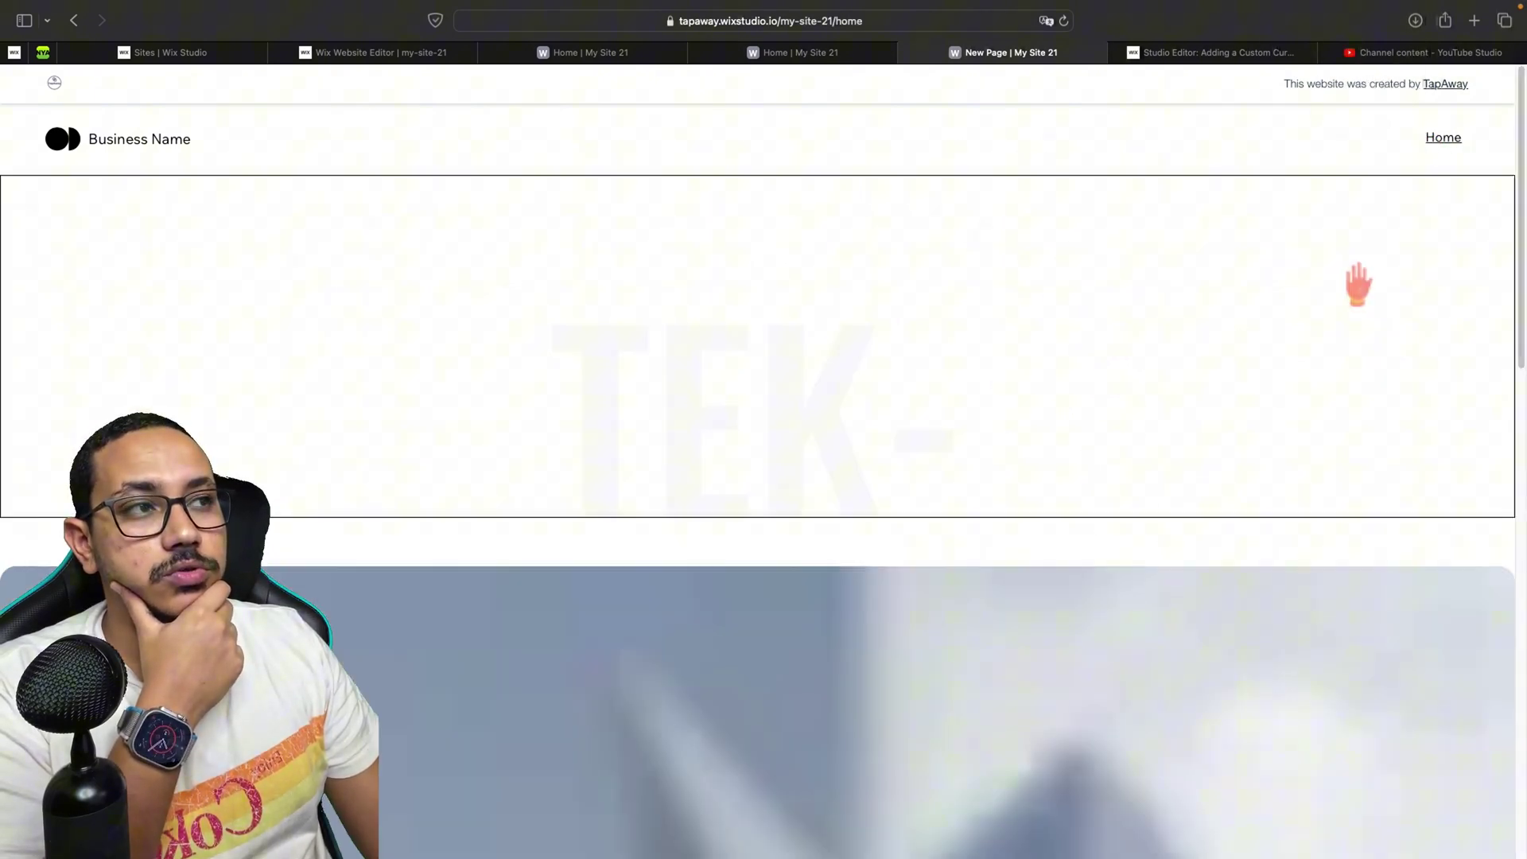